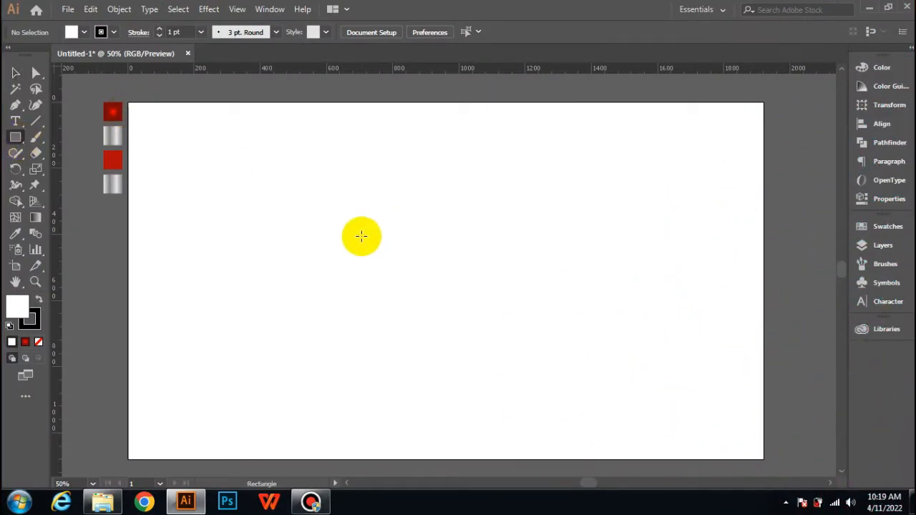
Draw two overlapping rectangles near the artboard's centre, about 511 by 130 px and about 375 by 189 px
{"action": "left_click_drag", "start_coordinate": [350, 246], "coordinate": [520, 266]}
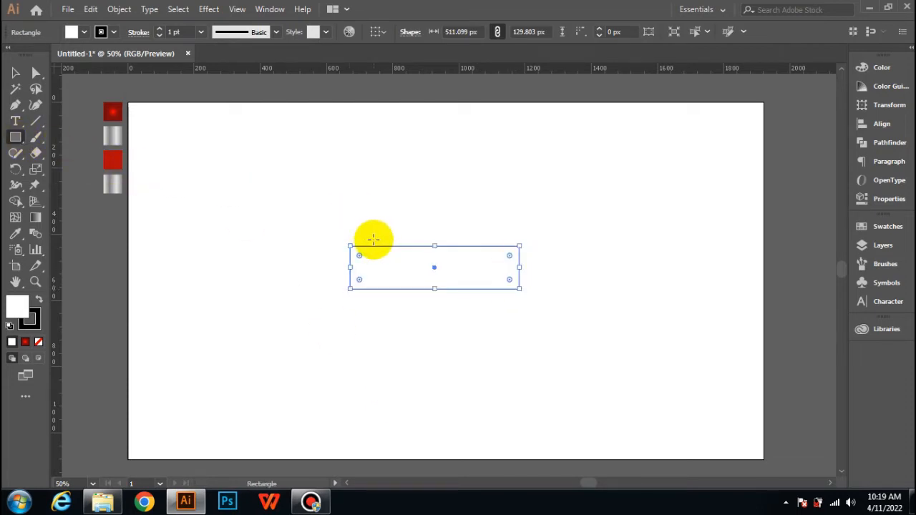
{"action": "left_click_drag", "start_coordinate": [373, 240], "coordinate": [497, 307]}
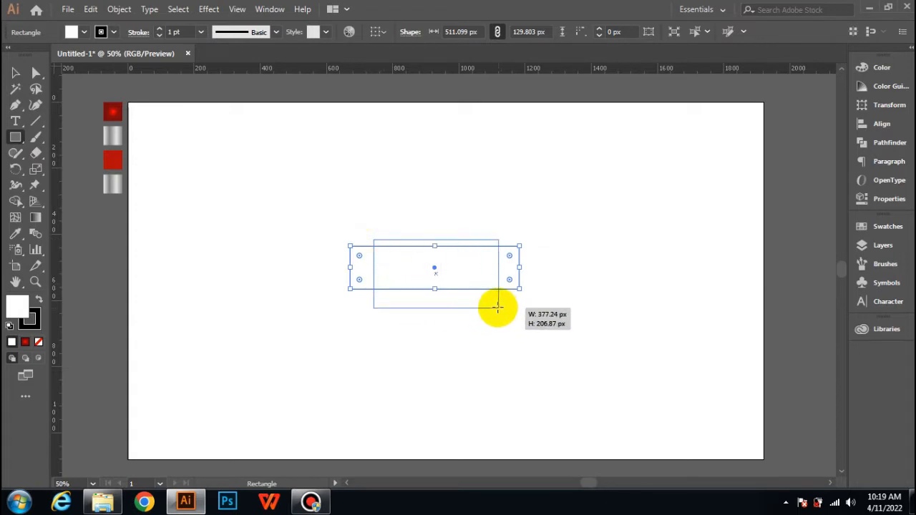
{"action": "left_click_drag", "start_coordinate": [497, 307], "coordinate": [498, 301]}
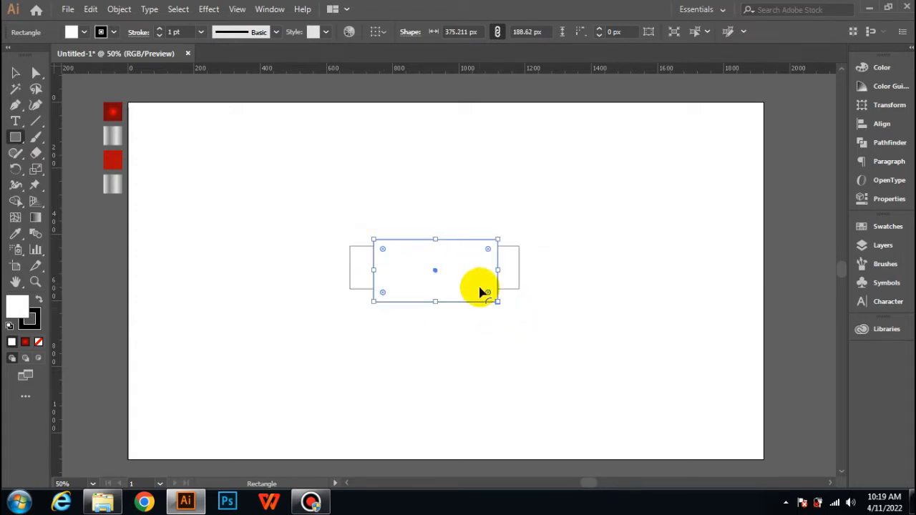
Align the two rectangles to each other's horizontal and vertical centres
{"action": "left_click", "coordinate": [15, 73]}
{"action": "left_click", "coordinate": [293, 206]}
{"action": "left_click_drag", "start_coordinate": [318, 279], "coordinate": [556, 322]}
{"action": "left_click", "coordinate": [881, 143]}
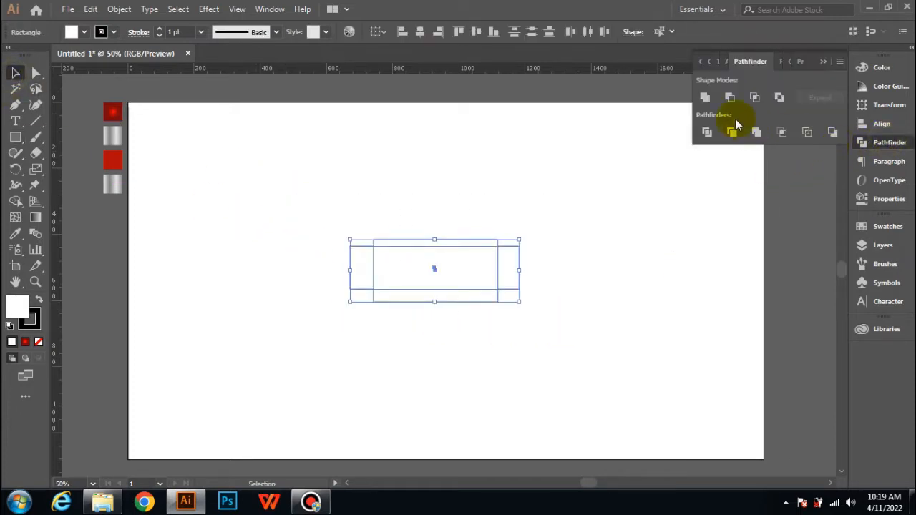
{"action": "left_click", "coordinate": [882, 124]}
{"action": "left_click", "coordinate": [729, 98]}
{"action": "left_click", "coordinate": [813, 98]}
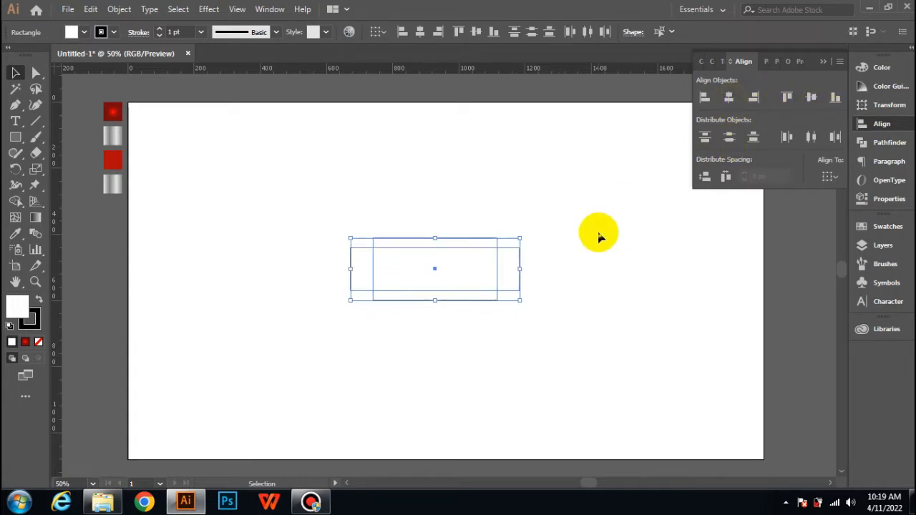
{"action": "left_click", "coordinate": [594, 240]}
{"action": "scroll", "coordinate": [535, 293], "scroll_direction": "up", "scroll_amount": 1, "text": "alt"}
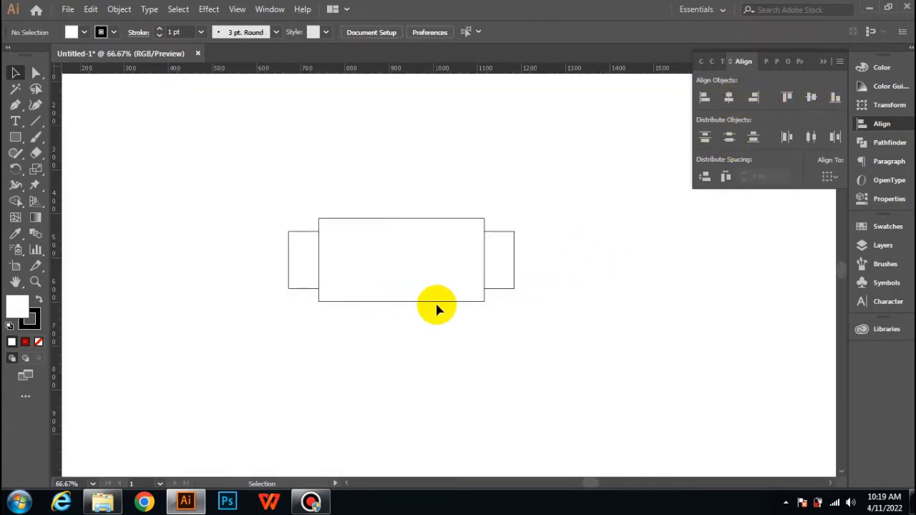
{"action": "left_click", "coordinate": [823, 63]}
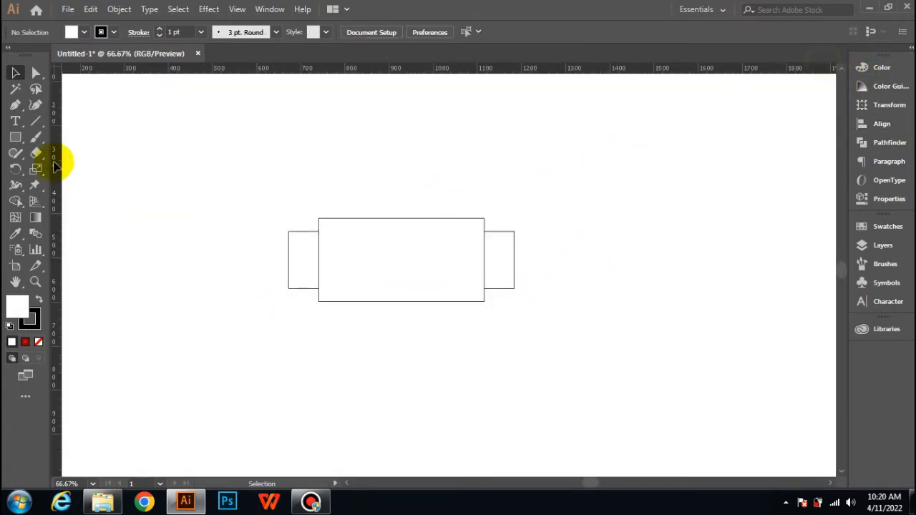
Draw an ellipse over the rectangles and enlarge it to about 423 by 275 px so it extends above and below them
{"action": "left_click_drag", "start_coordinate": [15, 137], "coordinate": [53, 167]}
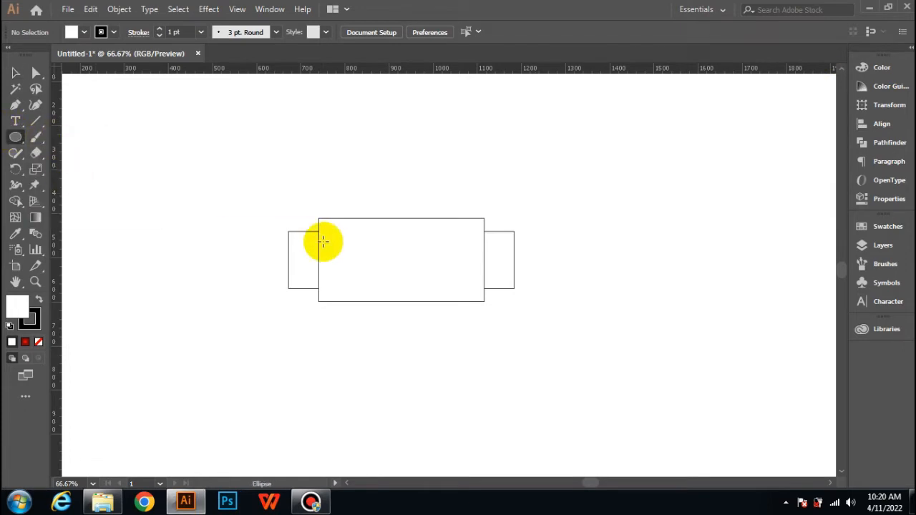
{"action": "left_click_drag", "start_coordinate": [315, 240], "coordinate": [494, 320]}
{"action": "left_click", "coordinate": [16, 72]}
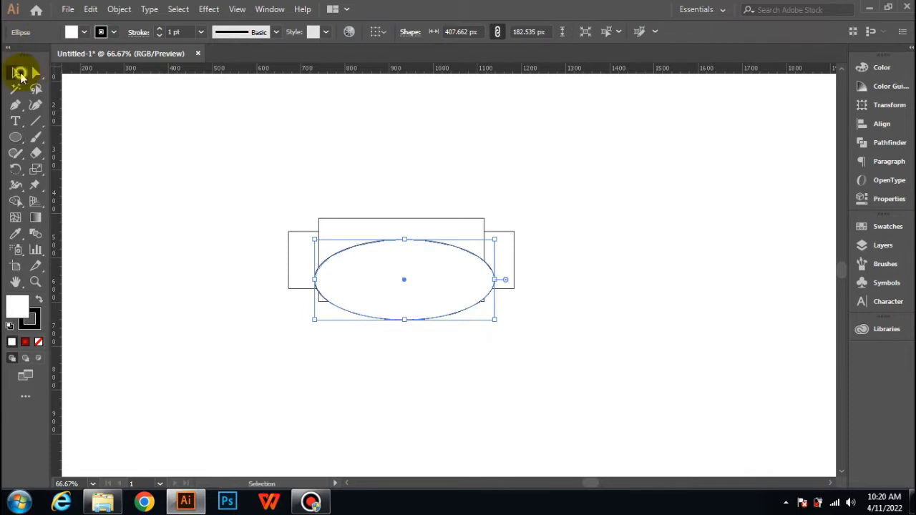
{"action": "left_click", "coordinate": [379, 206]}
{"action": "left_click", "coordinate": [390, 240]}
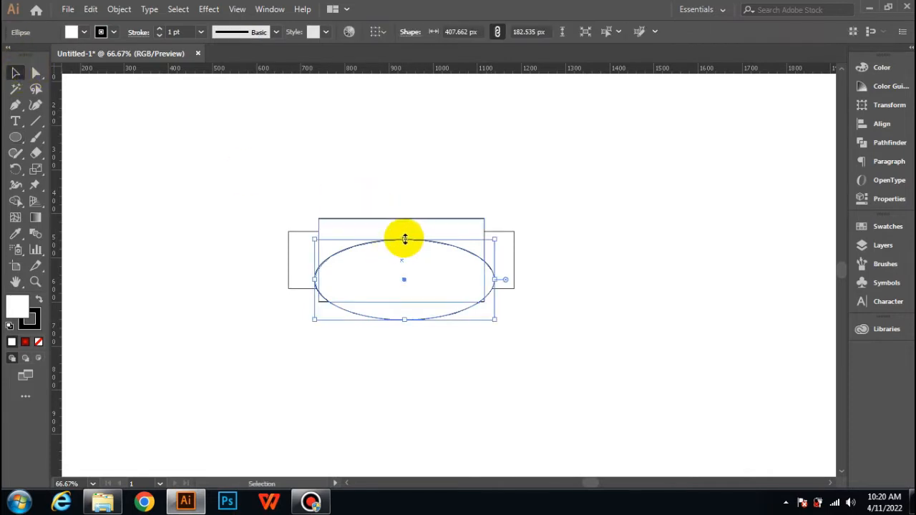
{"action": "left_click_drag", "start_coordinate": [405, 240], "coordinate": [397, 199]}
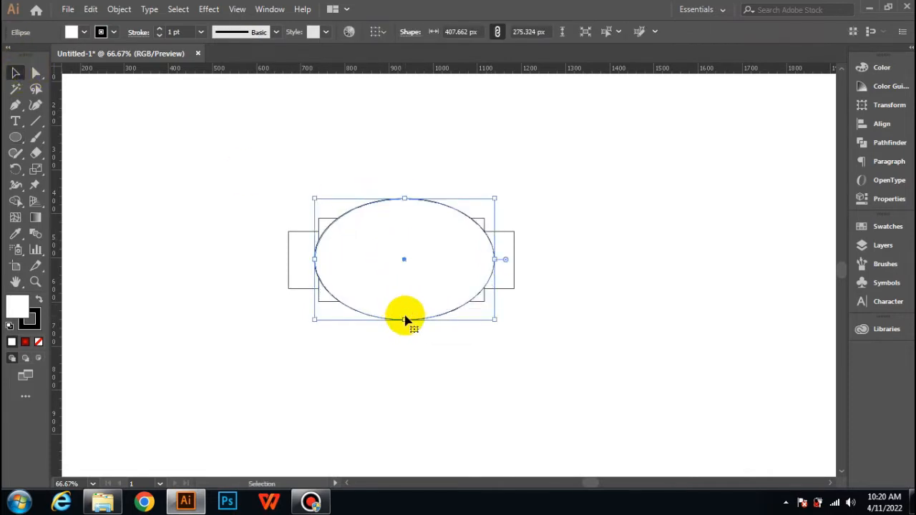
{"action": "left_click_drag", "start_coordinate": [314, 259], "coordinate": [308, 259]}
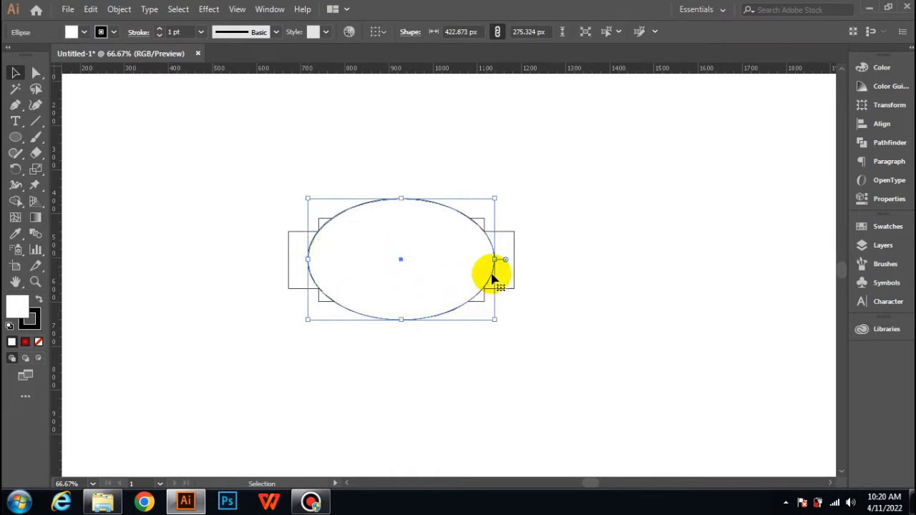
{"action": "left_click_drag", "start_coordinate": [496, 260], "coordinate": [496, 259]}
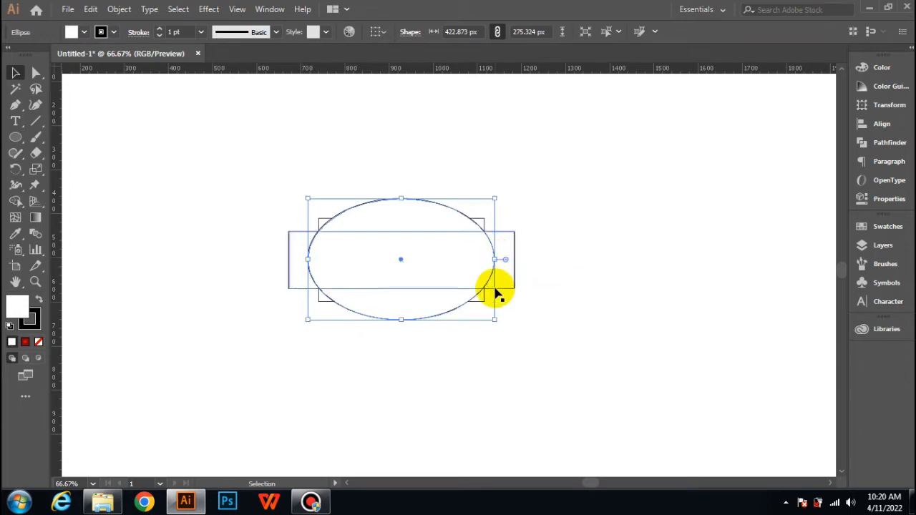
Align the ellipse and both rectangles by their horizontal and vertical centres
{"action": "left_click", "coordinate": [215, 263]}
{"action": "left_click_drag", "start_coordinate": [241, 194], "coordinate": [508, 343]}
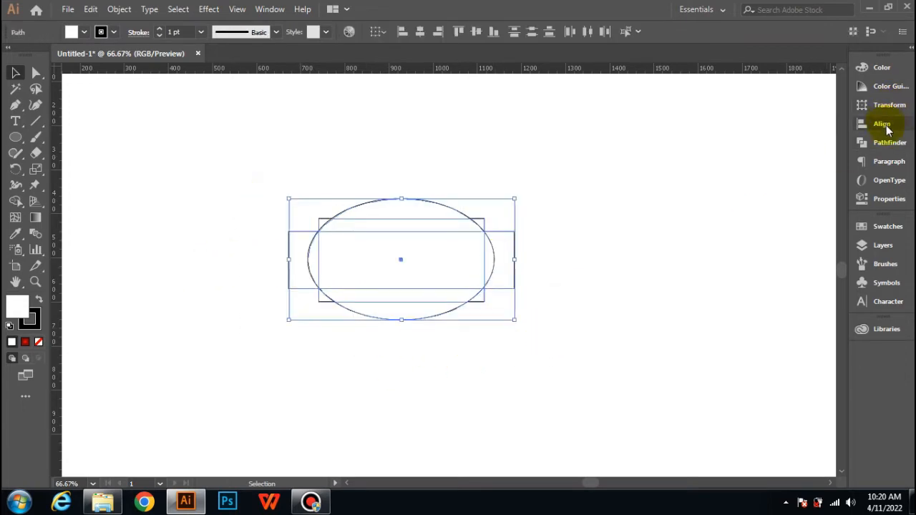
{"action": "left_click", "coordinate": [885, 126]}
{"action": "left_click", "coordinate": [729, 97]}
{"action": "left_click", "coordinate": [811, 97]}
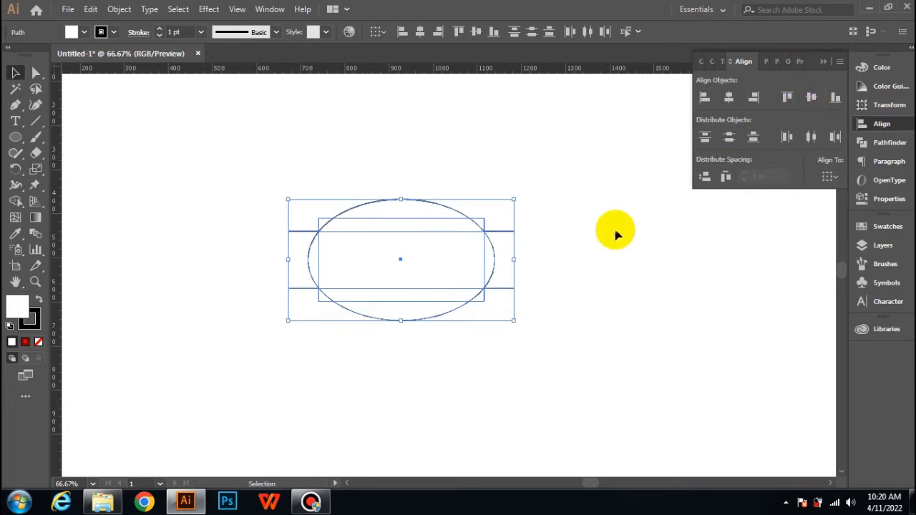
{"action": "left_click", "coordinate": [615, 234]}
Unite the ellipse and both rectangles into a single badge outline with Pathfinder
{"action": "left_click_drag", "start_coordinate": [223, 194], "coordinate": [619, 342]}
{"action": "left_click", "coordinate": [890, 142]}
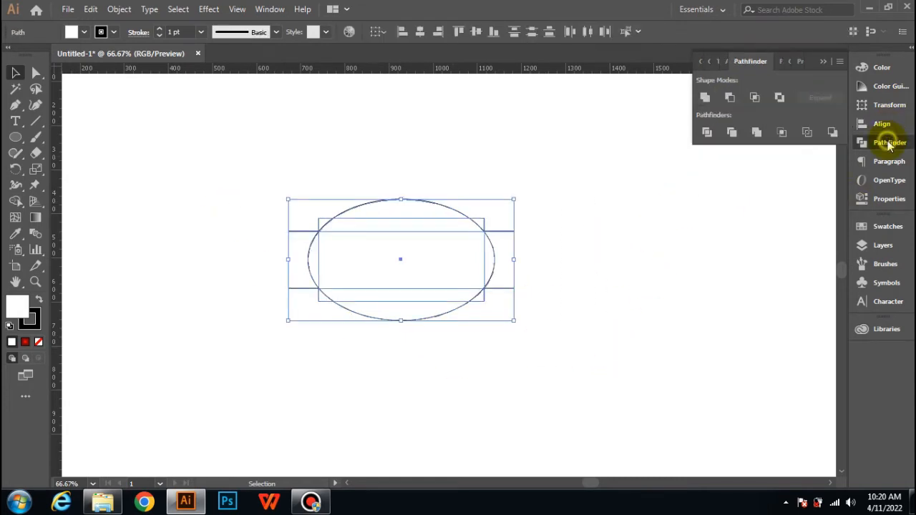
{"action": "left_click", "coordinate": [704, 97]}
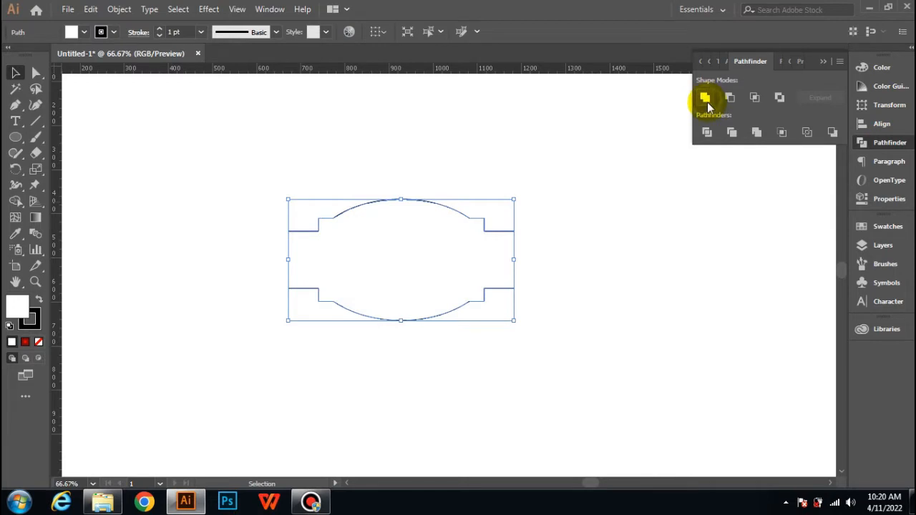
{"action": "left_click", "coordinate": [822, 61]}
{"action": "left_click", "coordinate": [711, 194]}
Set the united badge shape's fill to None, keeping its black stroke
{"action": "left_click", "coordinate": [339, 250]}
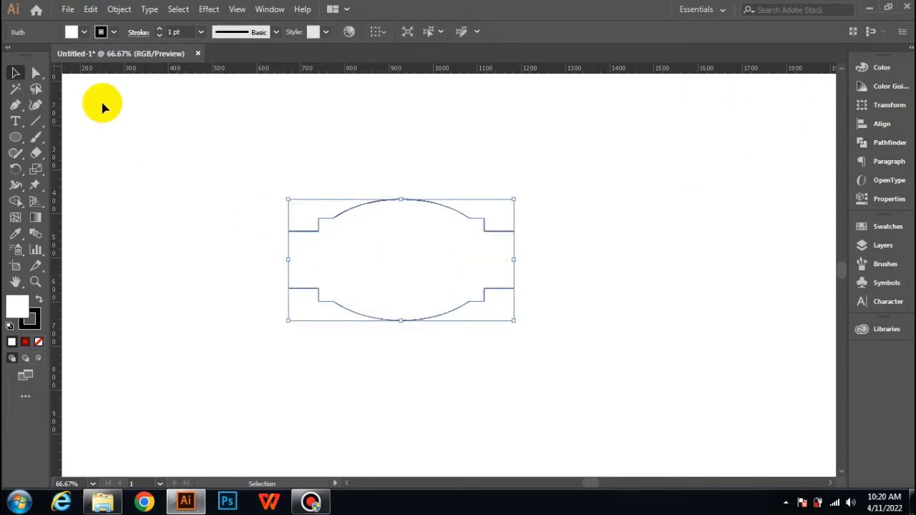
{"action": "left_click", "coordinate": [75, 31]}
{"action": "left_click", "coordinate": [10, 57]}
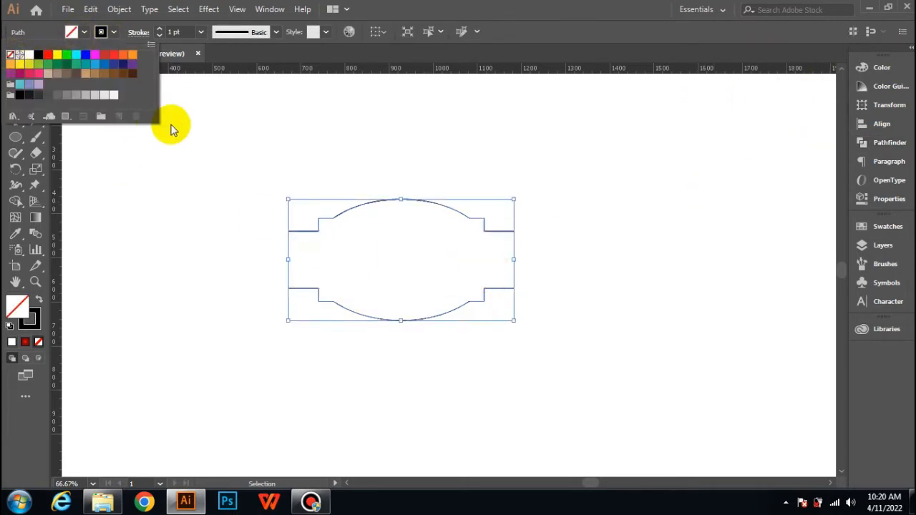
{"action": "left_click", "coordinate": [312, 139]}
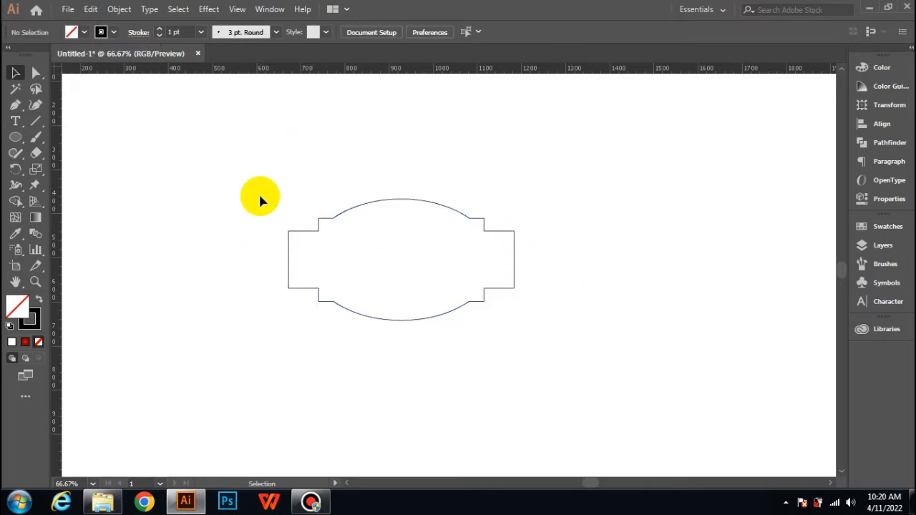
Offset the badge outline outward by 10 px with miter joins and a miter limit of 4
{"action": "left_click_drag", "start_coordinate": [527, 330], "coordinate": [531, 335]}
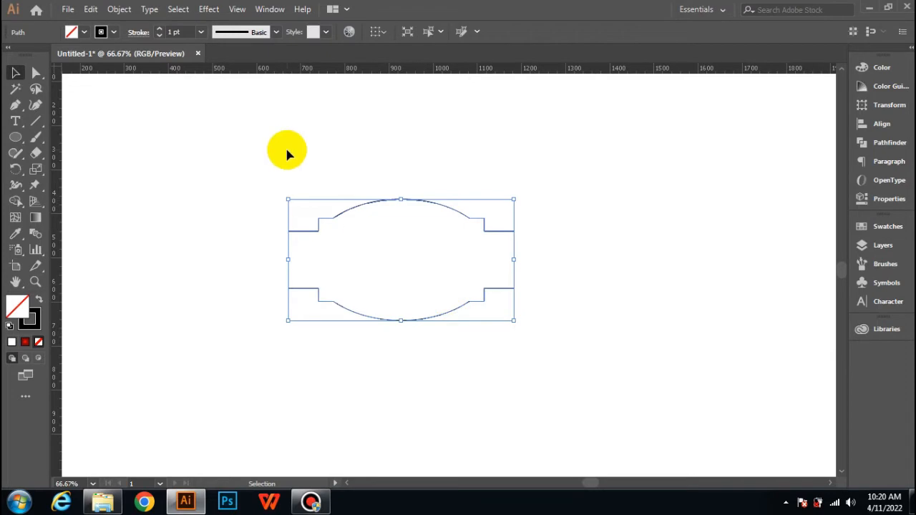
{"action": "left_click", "coordinate": [120, 10]}
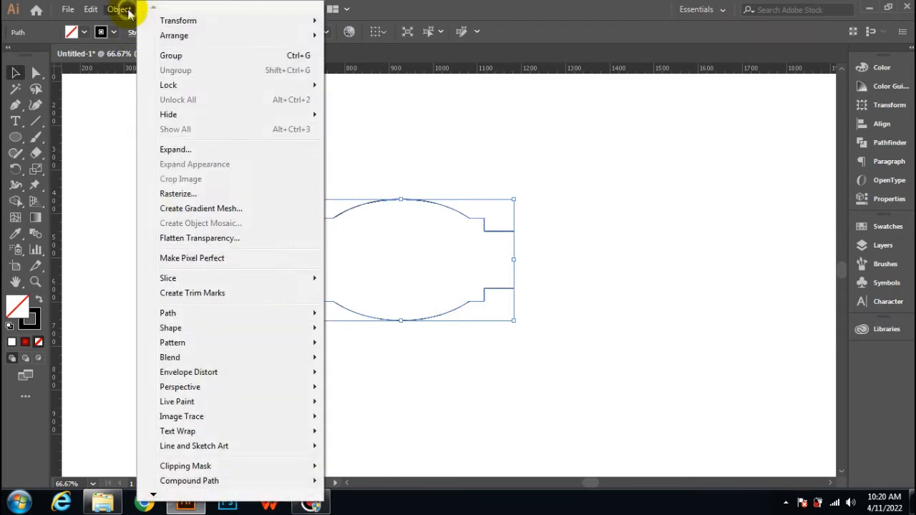
{"action": "mouse_move", "coordinate": [165, 313]}
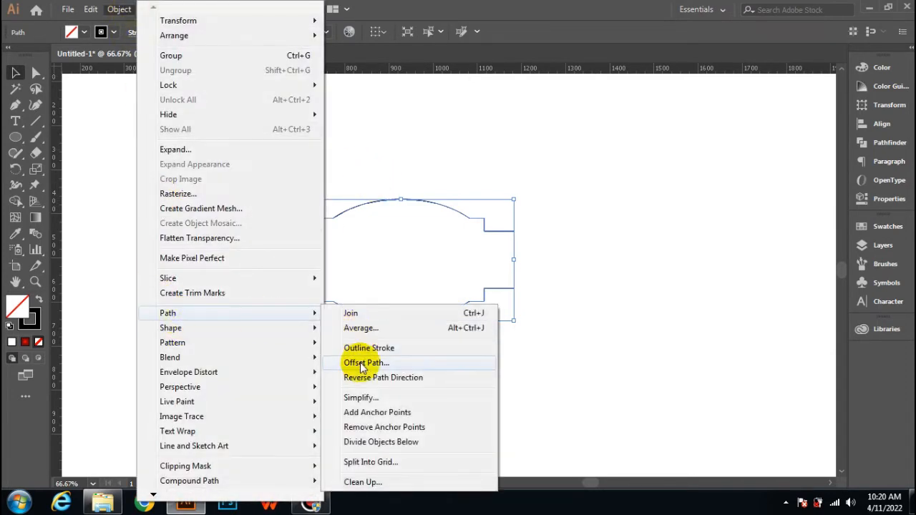
{"action": "left_click", "coordinate": [363, 362]}
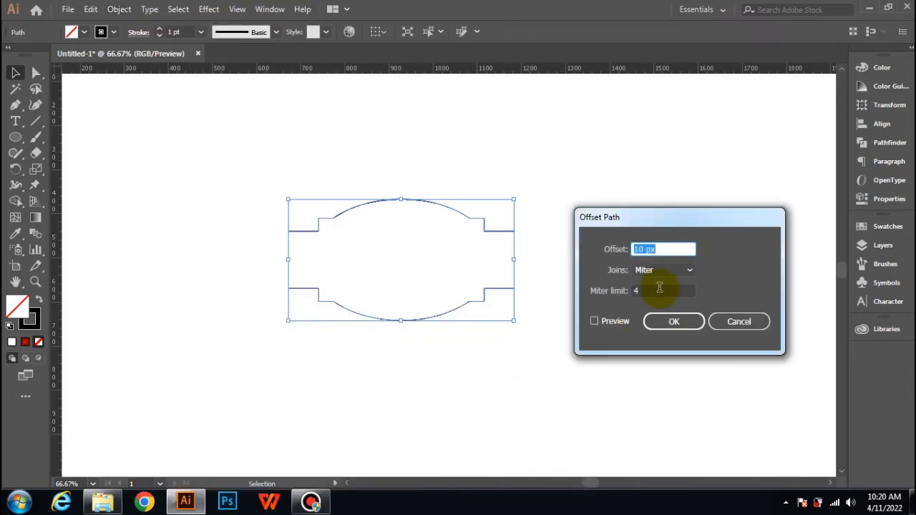
{"action": "left_click", "coordinate": [594, 322]}
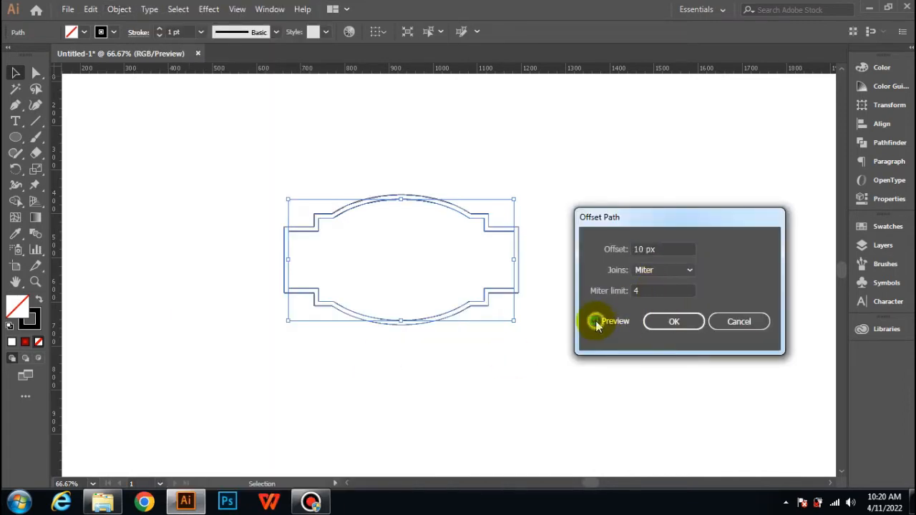
{"action": "left_click", "coordinate": [652, 322]}
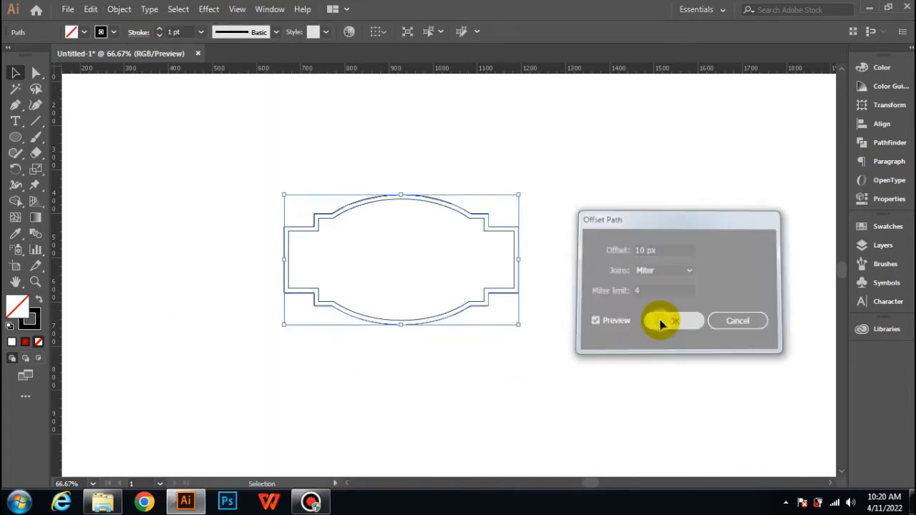
Offset the original badge outline inward by -10 px with miter joins to add an inner outline
{"action": "left_click", "coordinate": [465, 220]}
{"action": "left_click", "coordinate": [118, 9]}
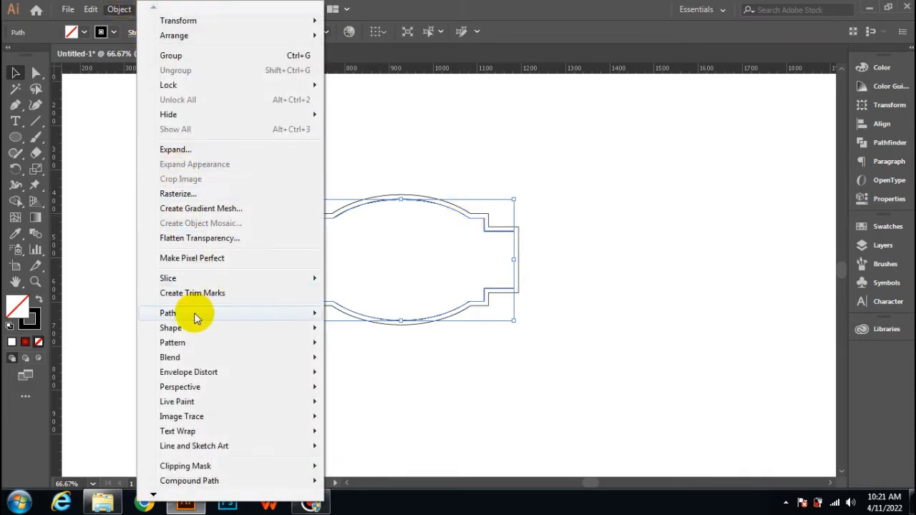
{"action": "mouse_move", "coordinate": [197, 319]}
{"action": "left_click", "coordinate": [518, 360]}
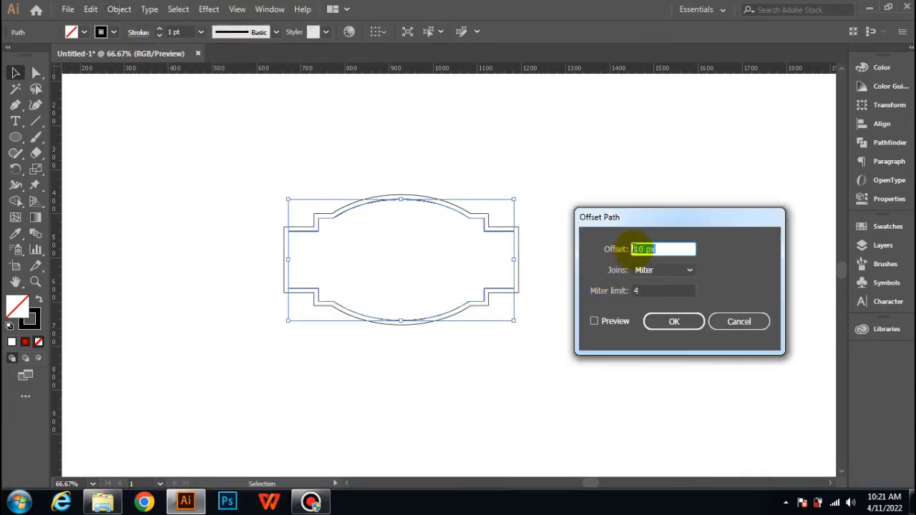
{"action": "type", "text": "-"}
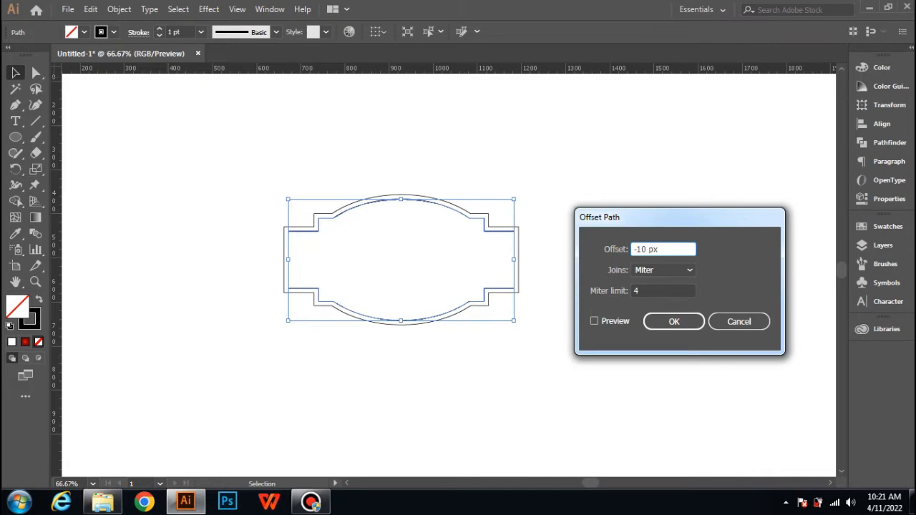
{"action": "left_click", "coordinate": [594, 321]}
{"action": "left_click", "coordinate": [666, 321]}
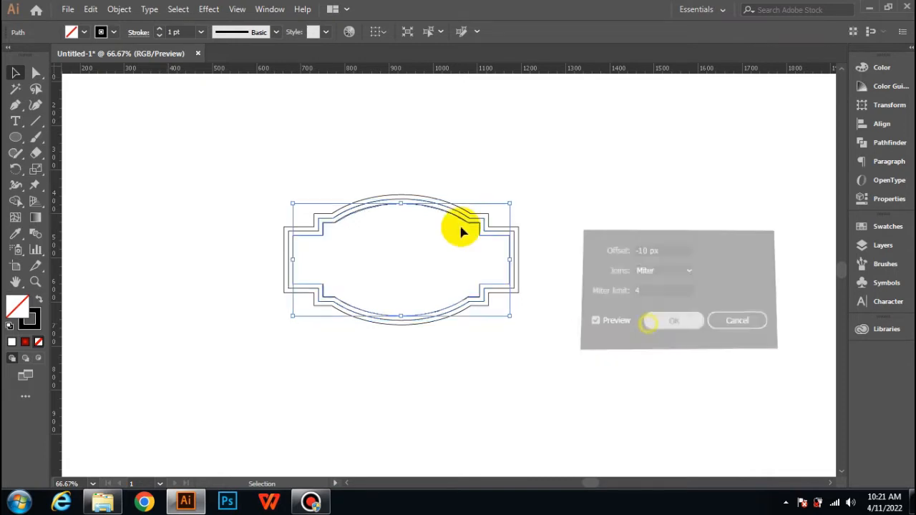
{"action": "left_click", "coordinate": [415, 172]}
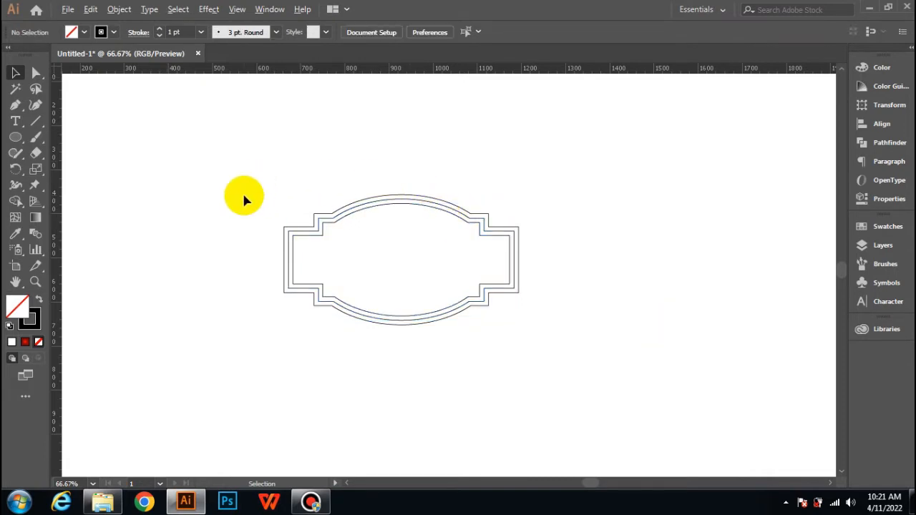
Make the band between the outer and middle outlines its own shape with Shape Builder, and set the fill to red
{"action": "scroll", "coordinate": [241, 191], "scroll_direction": "up", "scroll_amount": 2}
{"action": "left_click_drag", "start_coordinate": [242, 211], "coordinate": [307, 250]}
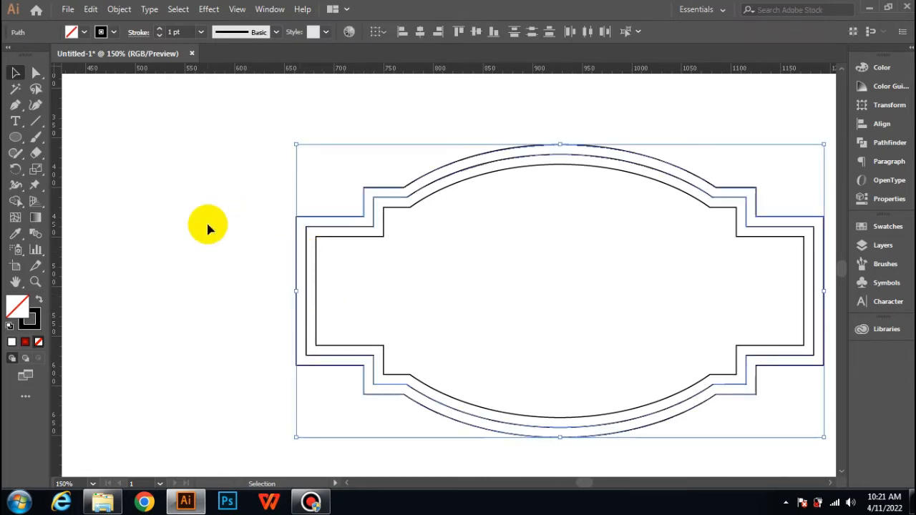
{"action": "left_click", "coordinate": [15, 201]}
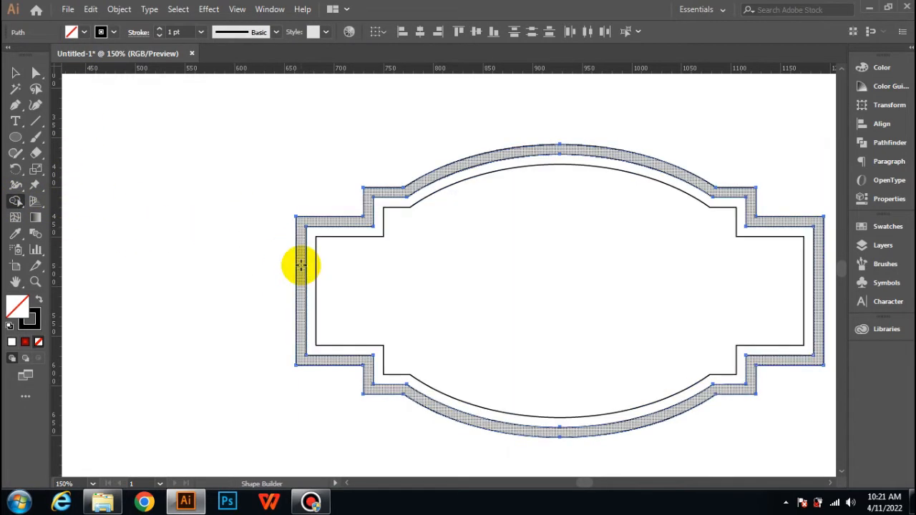
{"action": "left_click", "coordinate": [300, 264]}
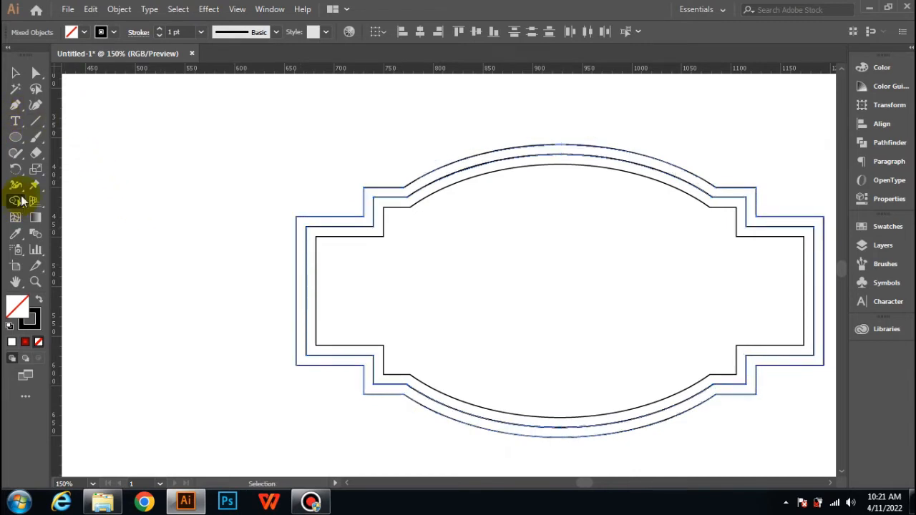
{"action": "left_click", "coordinate": [83, 32]}
{"action": "left_click", "coordinate": [47, 63]}
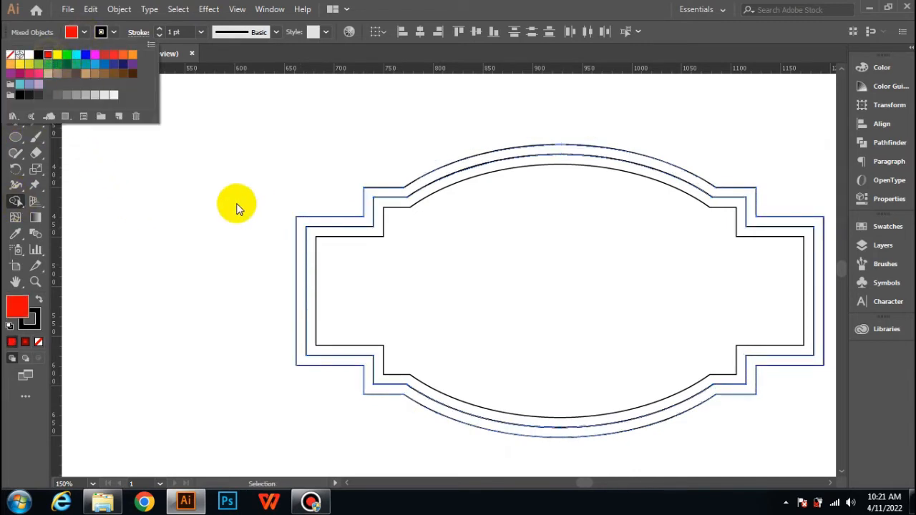
Fill the outer border band with red using Shape Builder and deselect the artwork
{"action": "left_click", "coordinate": [296, 230]}
{"action": "left_click", "coordinate": [299, 233]}
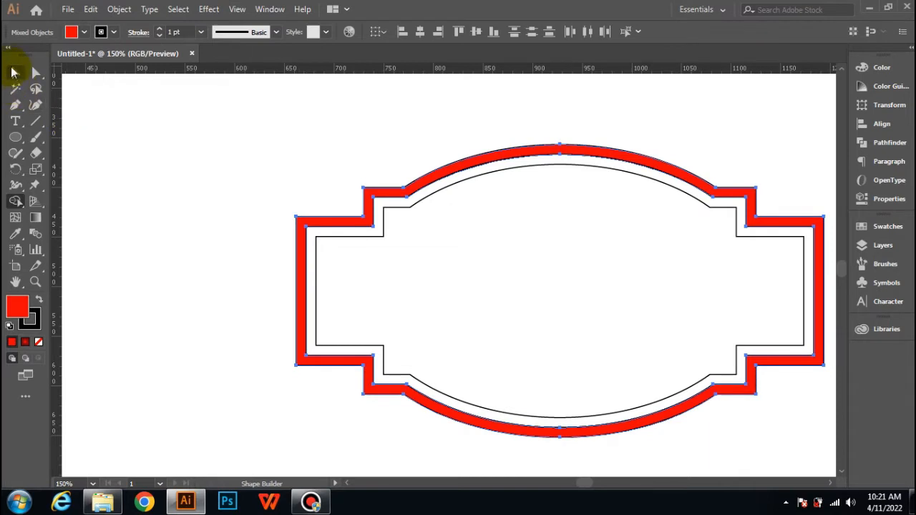
{"action": "left_click", "coordinate": [15, 72]}
{"action": "left_click", "coordinate": [157, 191]}
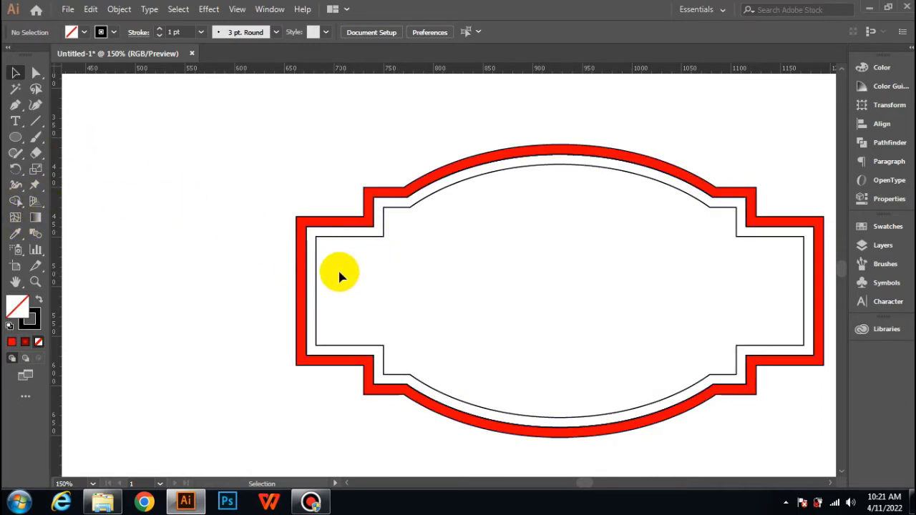
Fill the middle badge outline with blue
{"action": "left_click", "coordinate": [326, 226]}
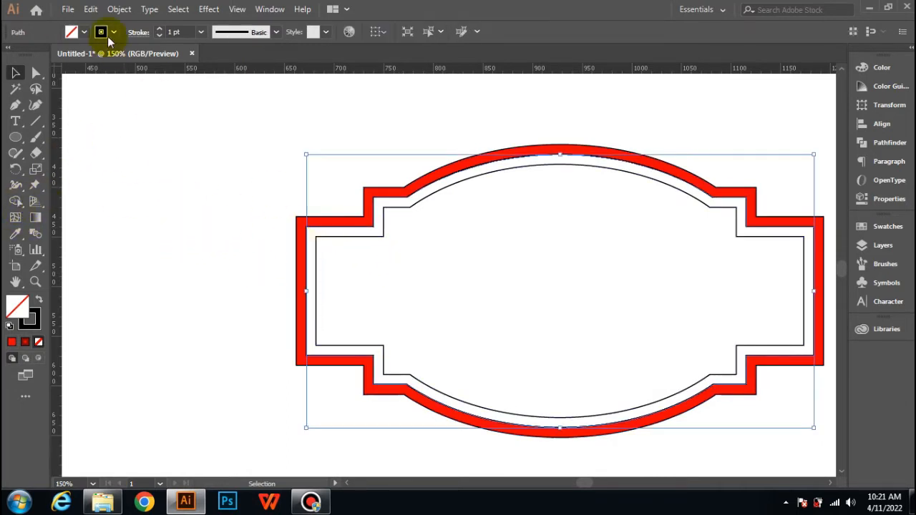
{"action": "left_click", "coordinate": [87, 33]}
{"action": "left_click", "coordinate": [86, 57]}
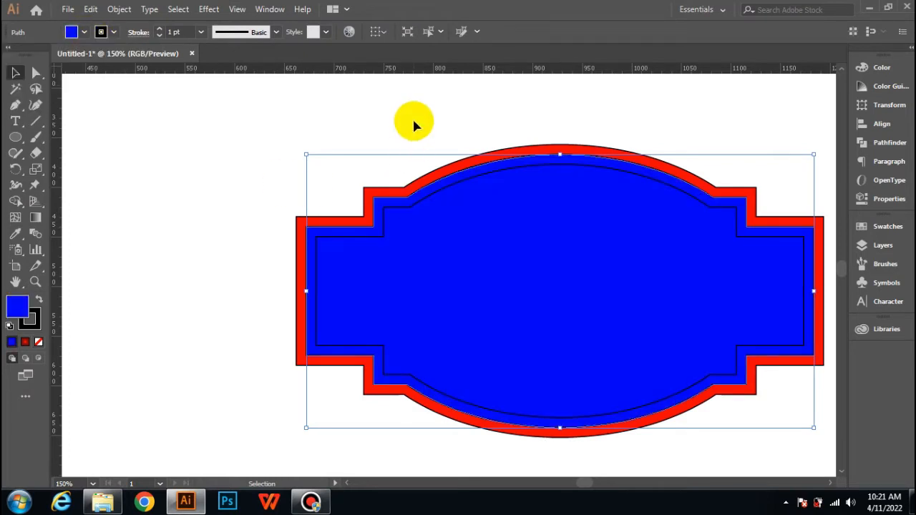
{"action": "left_click", "coordinate": [342, 187]}
Remove the black stroke from the red outer border band by setting its stroke to None
{"action": "scroll", "coordinate": [344, 198], "scroll_direction": "down", "scroll_amount": 1}
{"action": "scroll", "coordinate": [342, 200], "scroll_direction": "right", "scroll_amount": 2}
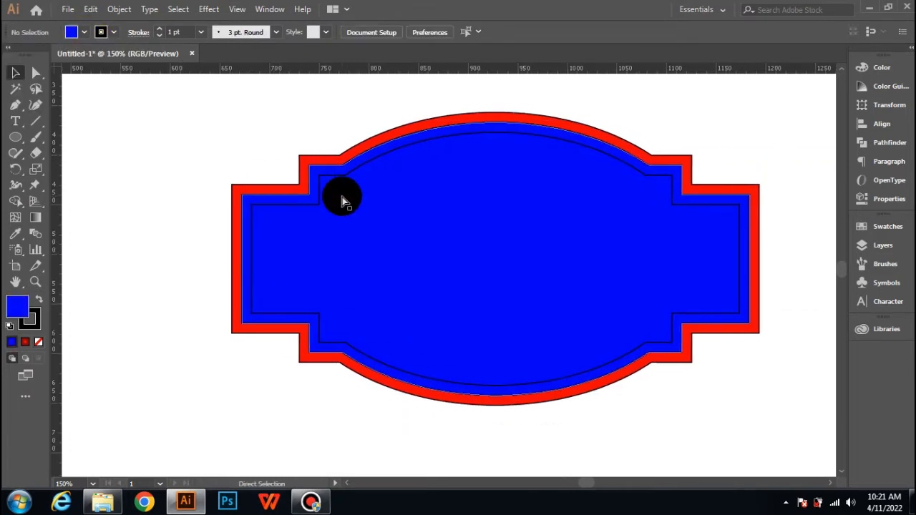
{"action": "scroll", "coordinate": [342, 202], "scroll_direction": "right", "scroll_amount": 1}
{"action": "scroll", "coordinate": [339, 202], "scroll_direction": "up", "scroll_amount": 1}
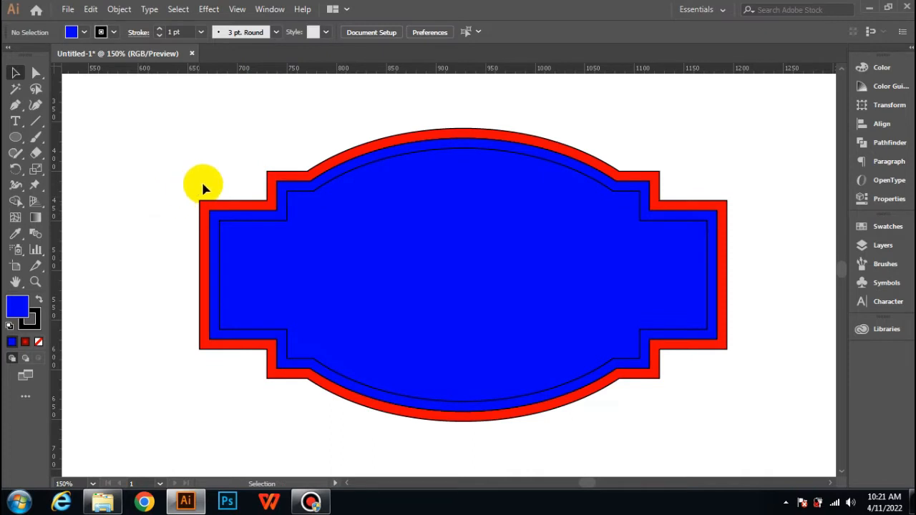
{"action": "left_click", "coordinate": [227, 209]}
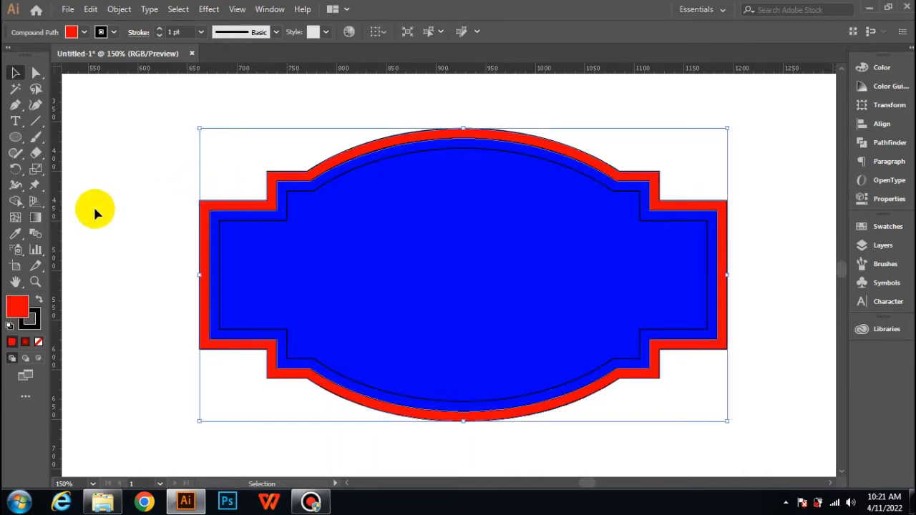
{"action": "left_click", "coordinate": [226, 251]}
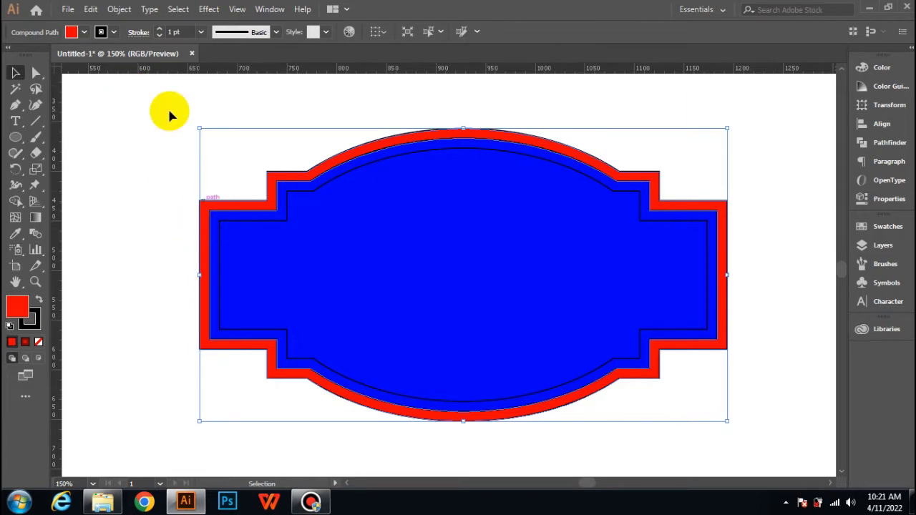
{"action": "left_click", "coordinate": [113, 31]}
{"action": "left_click", "coordinate": [16, 56]}
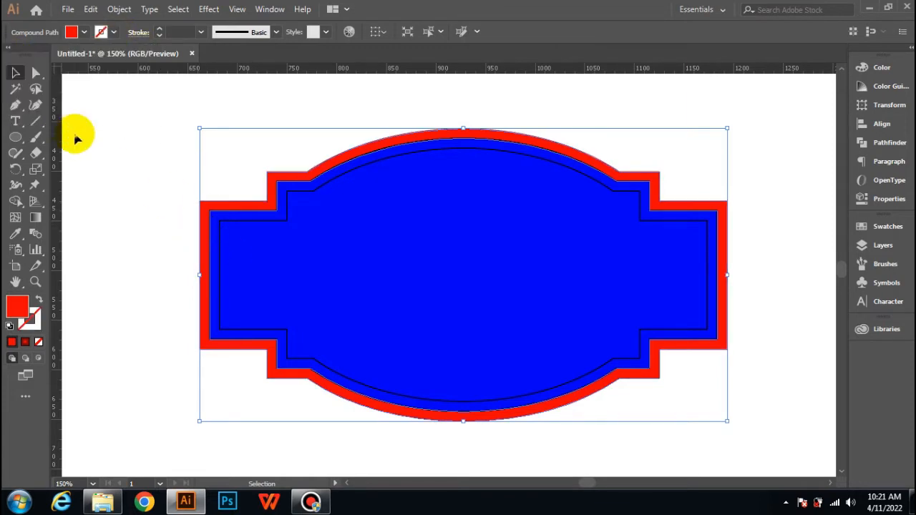
Set the stroke of the blue badge shape to None
{"action": "left_click", "coordinate": [241, 221]}
{"action": "left_click", "coordinate": [243, 215]}
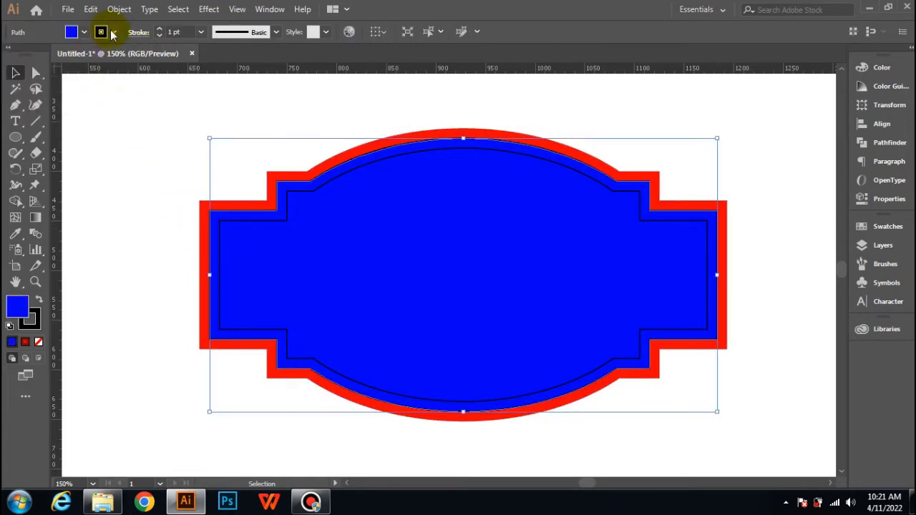
{"action": "left_click", "coordinate": [112, 33]}
{"action": "left_click", "coordinate": [14, 56]}
{"action": "left_click", "coordinate": [90, 159]}
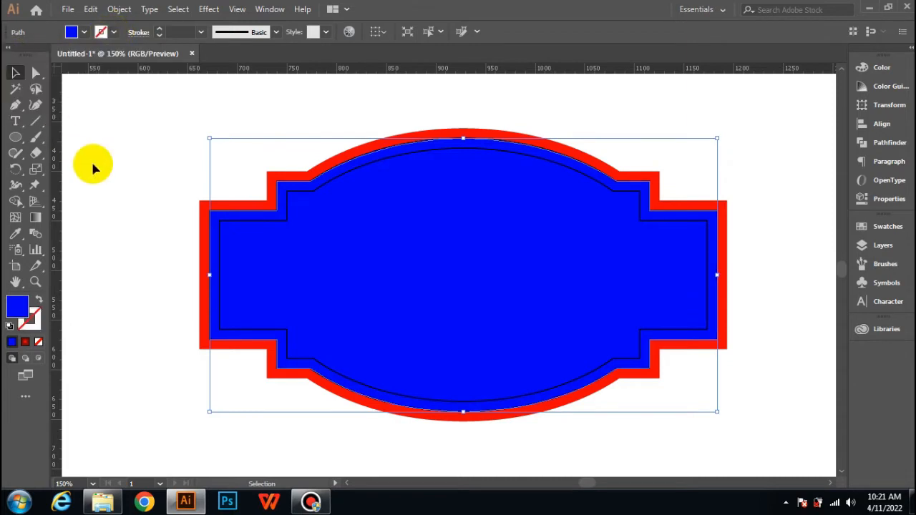
{"action": "left_click", "coordinate": [206, 243]}
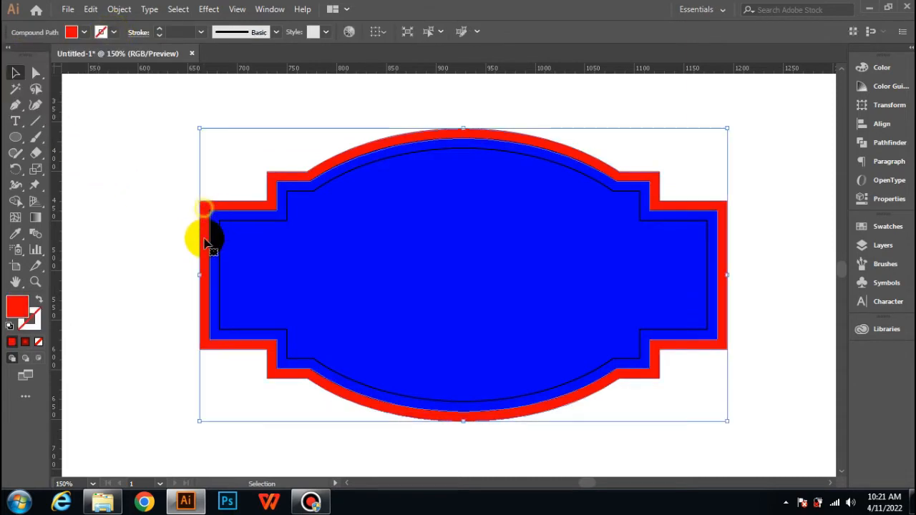
{"action": "left_click", "coordinate": [285, 223]}
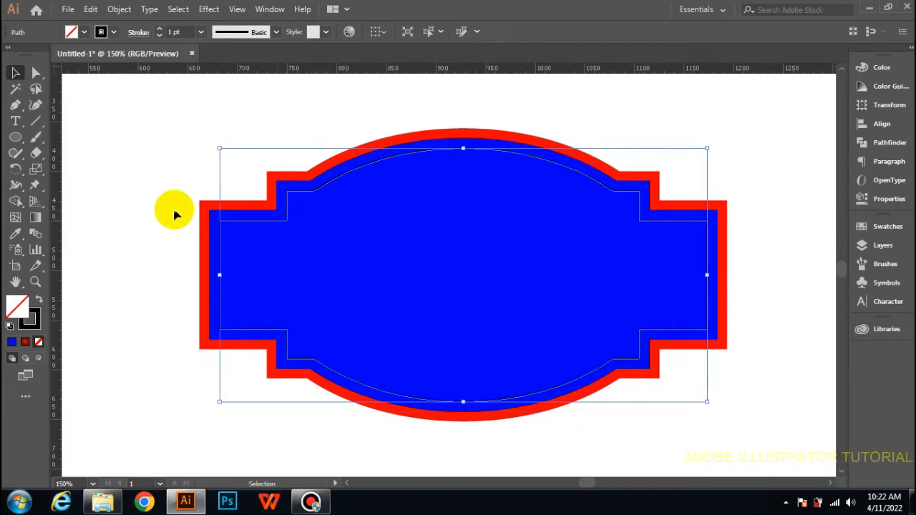
{"action": "left_click", "coordinate": [178, 205]}
Apply the silver gradient sample beside the artboard to the red outer border band with the Eyedropper
{"action": "scroll", "coordinate": [207, 225], "scroll_direction": "down", "scroll_amount": 2}
{"action": "scroll", "coordinate": [207, 229], "scroll_direction": "left", "scroll_amount": 3}
{"action": "scroll", "coordinate": [207, 229], "scroll_direction": "down", "scroll_amount": 1}
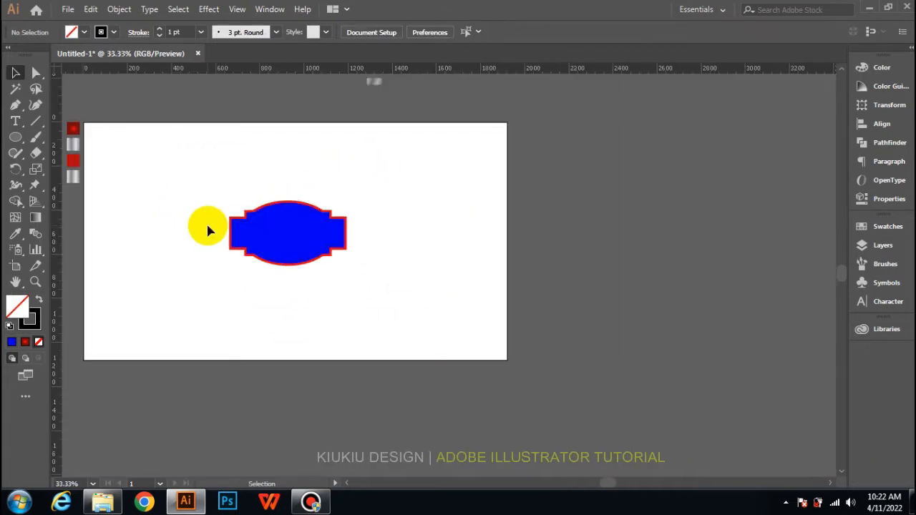
{"action": "scroll", "coordinate": [208, 229], "scroll_direction": "left", "scroll_amount": 3}
{"action": "left_click", "coordinate": [333, 216]}
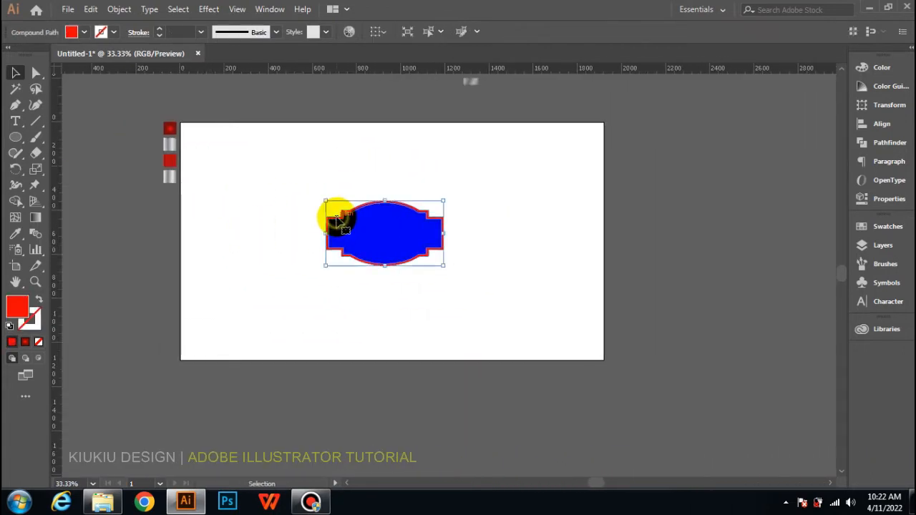
{"action": "left_click", "coordinate": [15, 233]}
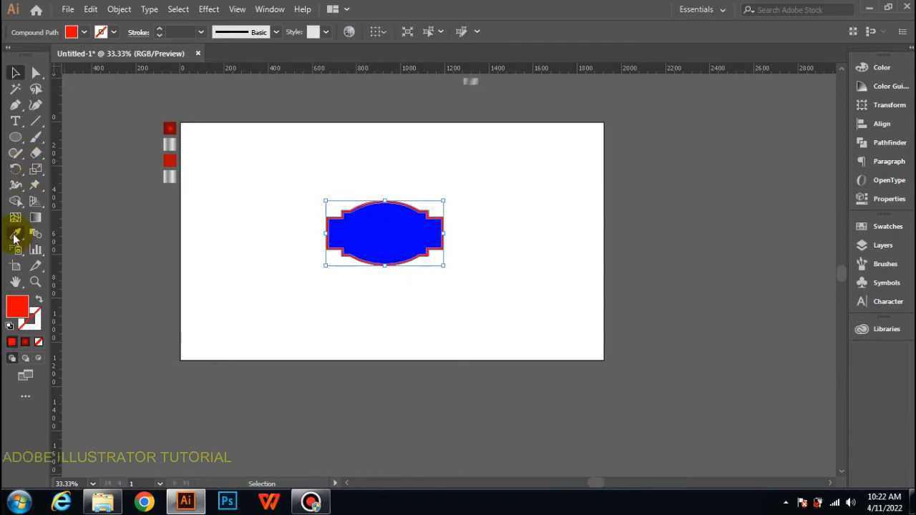
{"action": "left_click", "coordinate": [169, 144]}
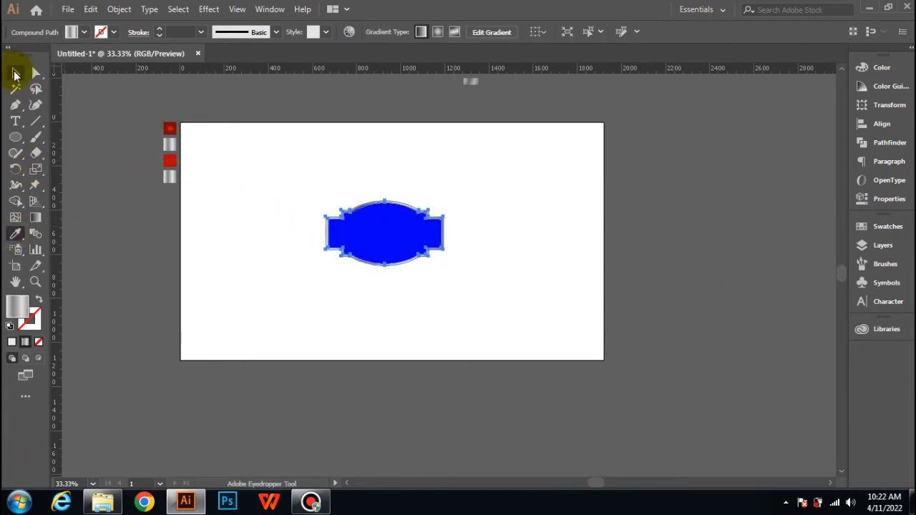
{"action": "left_click", "coordinate": [15, 73]}
{"action": "left_click", "coordinate": [265, 270]}
{"action": "scroll", "coordinate": [266, 269], "scroll_direction": "up", "scroll_amount": 2}
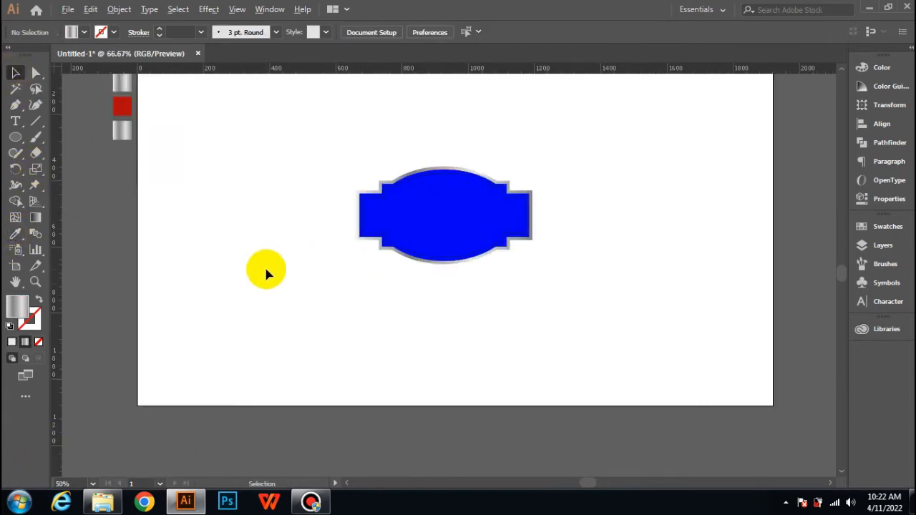
{"action": "scroll", "coordinate": [294, 272], "scroll_direction": "left", "scroll_amount": 3}
{"action": "scroll", "coordinate": [295, 272], "scroll_direction": "right", "scroll_amount": 5}
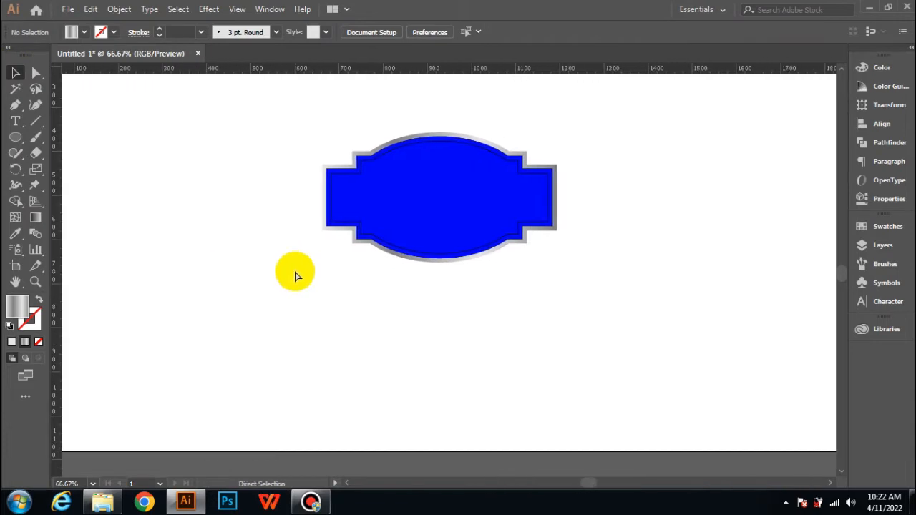
{"action": "left_click", "coordinate": [328, 205]}
{"action": "left_click", "coordinate": [35, 217]}
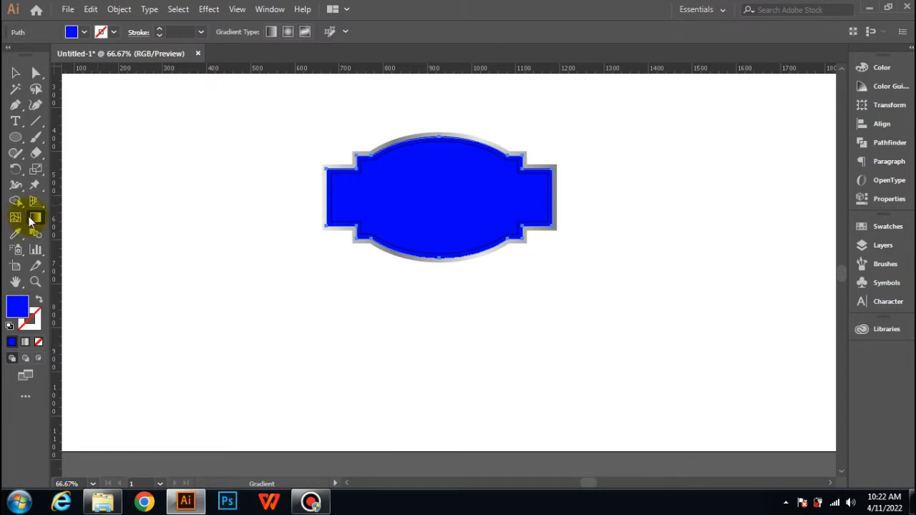
{"action": "left_click", "coordinate": [16, 73]}
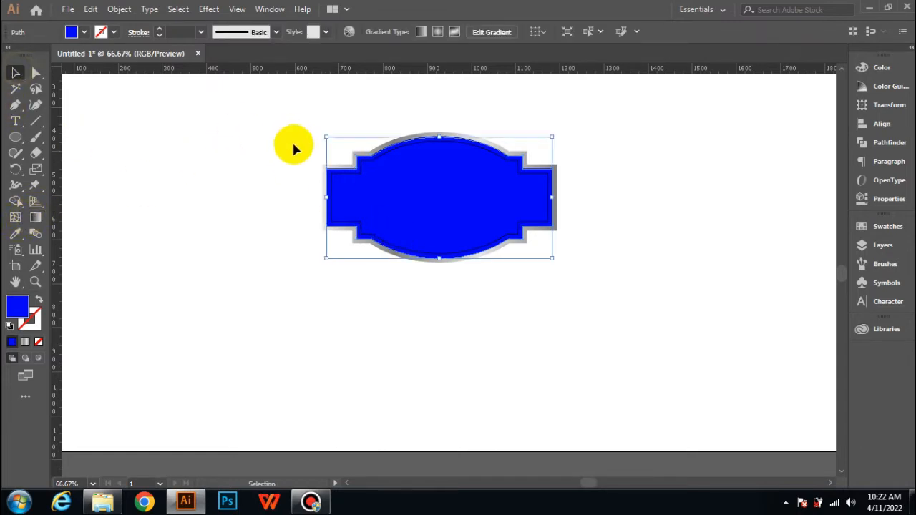
{"action": "left_click", "coordinate": [294, 148]}
Redraw the outer border band's silver gradient diagonally, running from beyond its upper-left corner to beyond its lower-right corner
{"action": "left_click", "coordinate": [324, 171]}
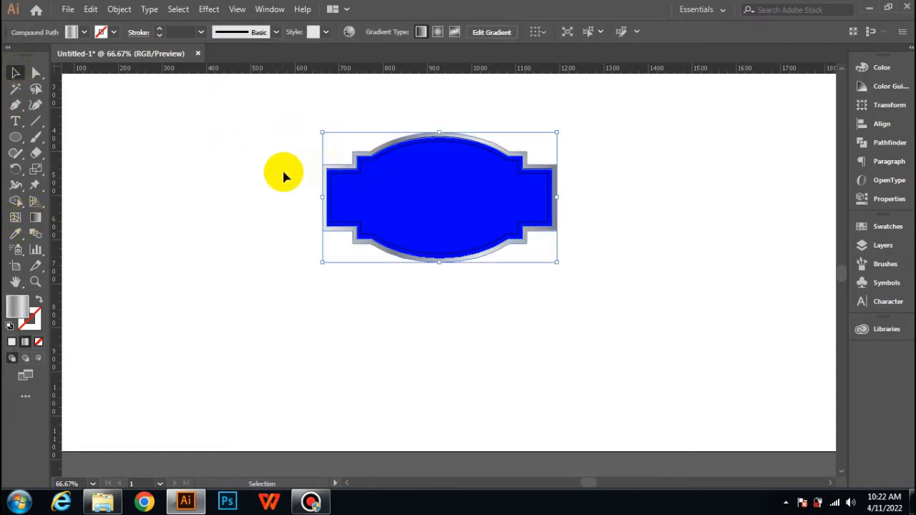
{"action": "left_click", "coordinate": [35, 217]}
{"action": "mouse_move", "coordinate": [240, 148]}
{"action": "left_mouse_down"}
{"action": "mouse_move", "coordinate": [538, 258]}
{"action": "mouse_move", "coordinate": [523, 239]}
{"action": "mouse_move", "coordinate": [579, 262]}
{"action": "left_mouse_up"}
{"action": "left_click_drag", "start_coordinate": [290, 200], "coordinate": [564, 273]}
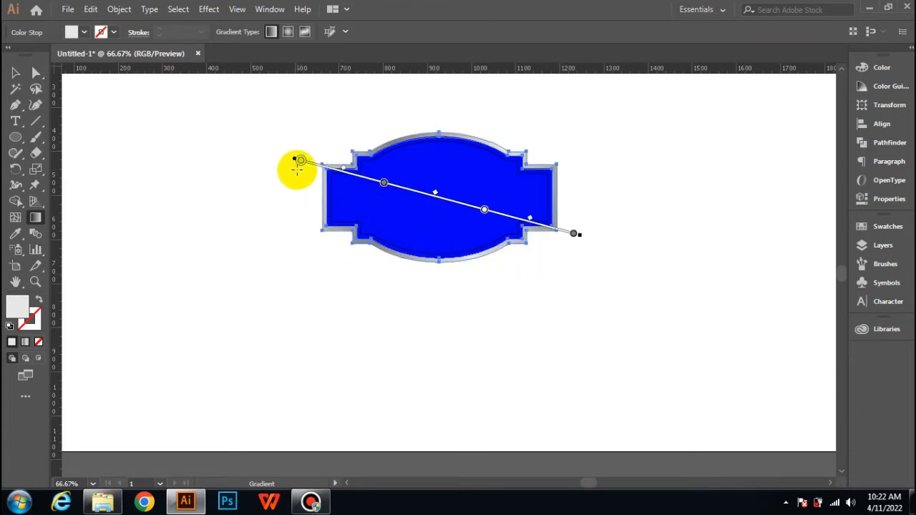
{"action": "left_click_drag", "start_coordinate": [300, 161], "coordinate": [570, 256]}
{"action": "left_click", "coordinate": [16, 73]}
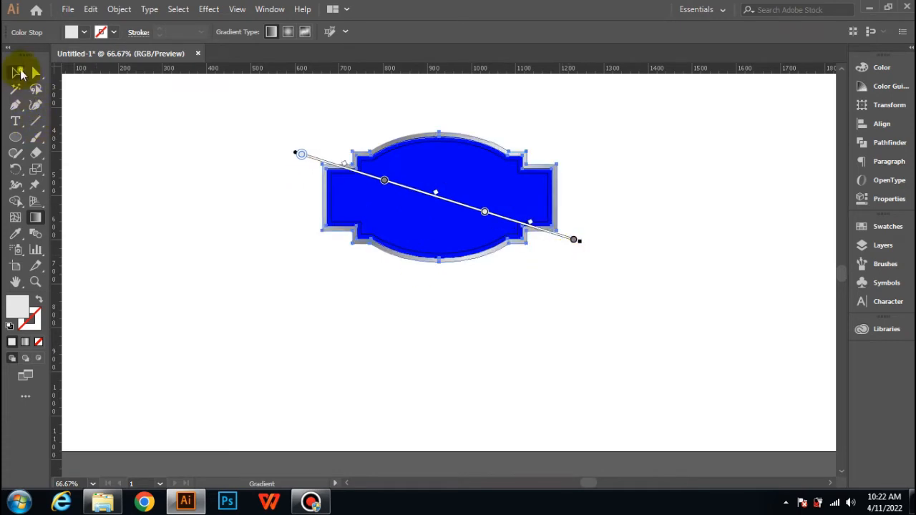
{"action": "left_click", "coordinate": [132, 114]}
Copy the outer band's silver gradient to the inner outline with the Eyedropper, and swap it onto the stroke with no fill
{"action": "scroll", "coordinate": [380, 201], "scroll_direction": "up", "scroll_amount": 2}
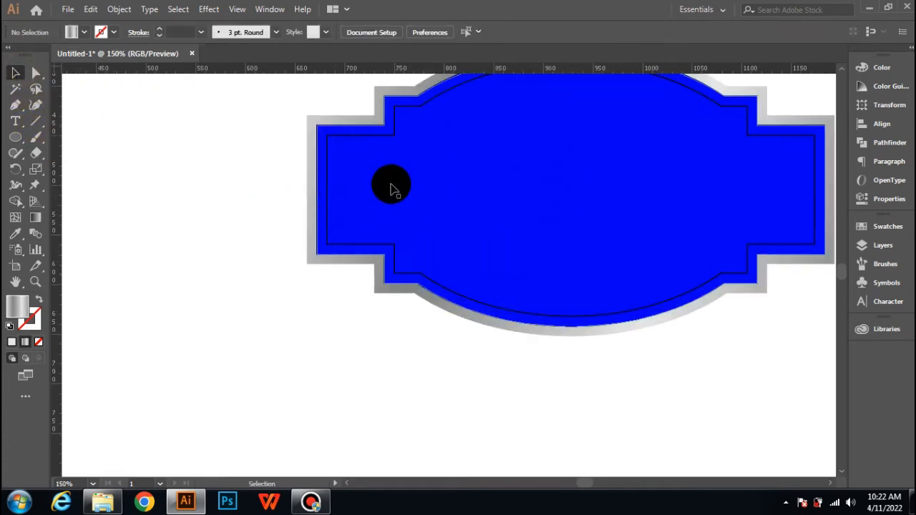
{"action": "left_click", "coordinate": [396, 136]}
{"action": "left_click", "coordinate": [15, 233]}
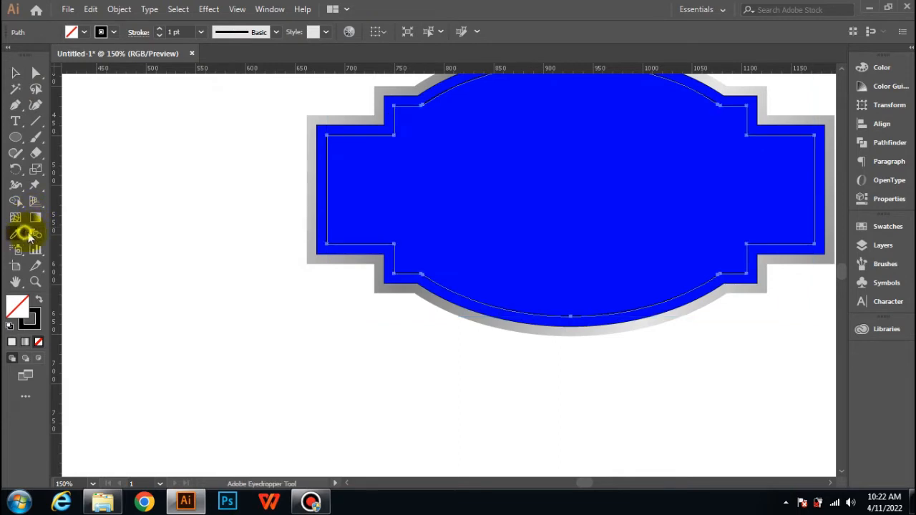
{"action": "left_click", "coordinate": [310, 127]}
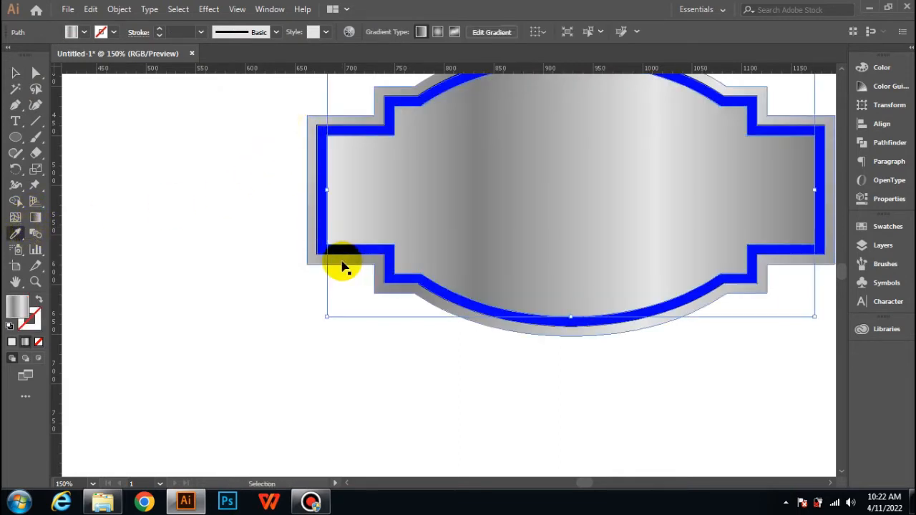
{"action": "left_click", "coordinate": [344, 261]}
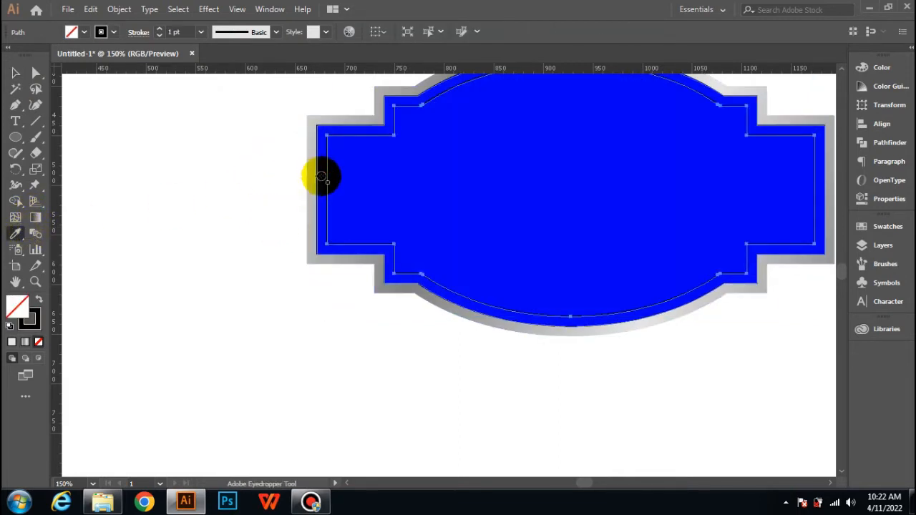
{"action": "left_click", "coordinate": [320, 177]}
{"action": "left_click", "coordinate": [208, 254]}
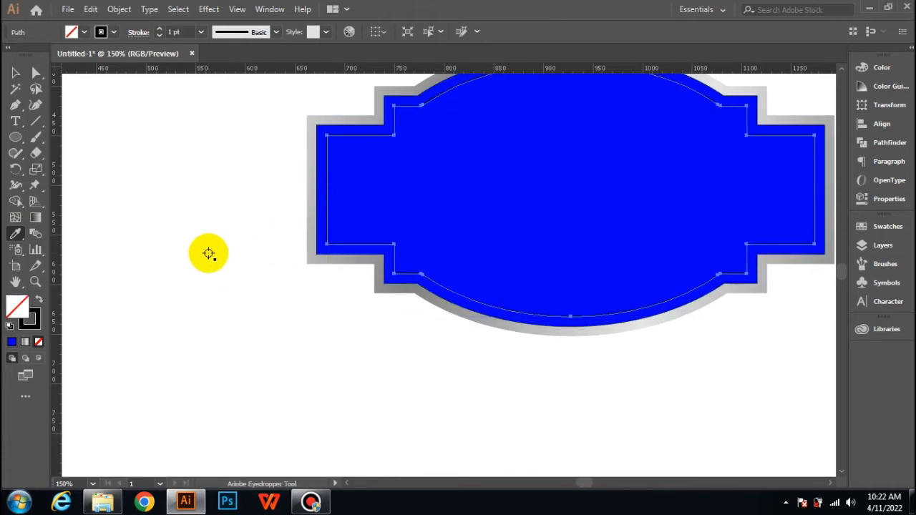
{"action": "left_click", "coordinate": [305, 193]}
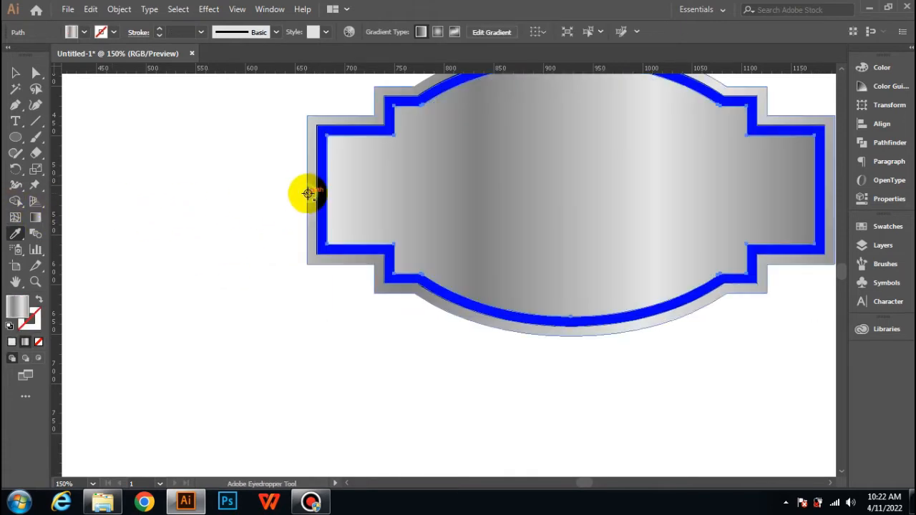
{"action": "left_click", "coordinate": [38, 300]}
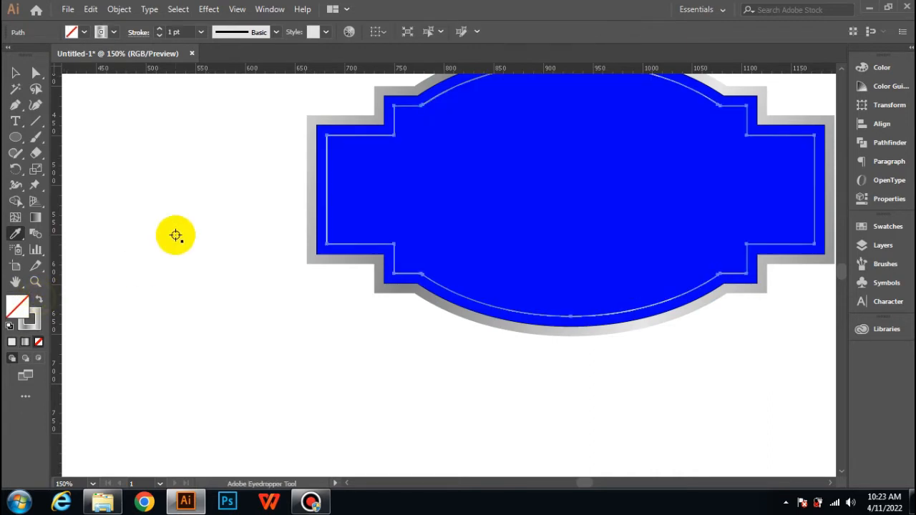
Set the inner outline's stroke weight to 3 pt and deselect it
{"action": "left_click", "coordinate": [37, 217]}
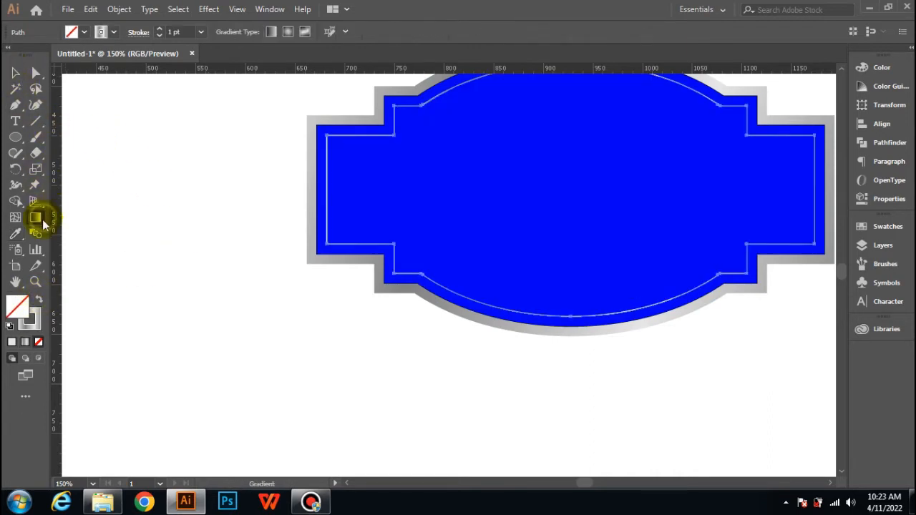
{"action": "scroll", "coordinate": [374, 266], "scroll_direction": "down", "scroll_amount": 2}
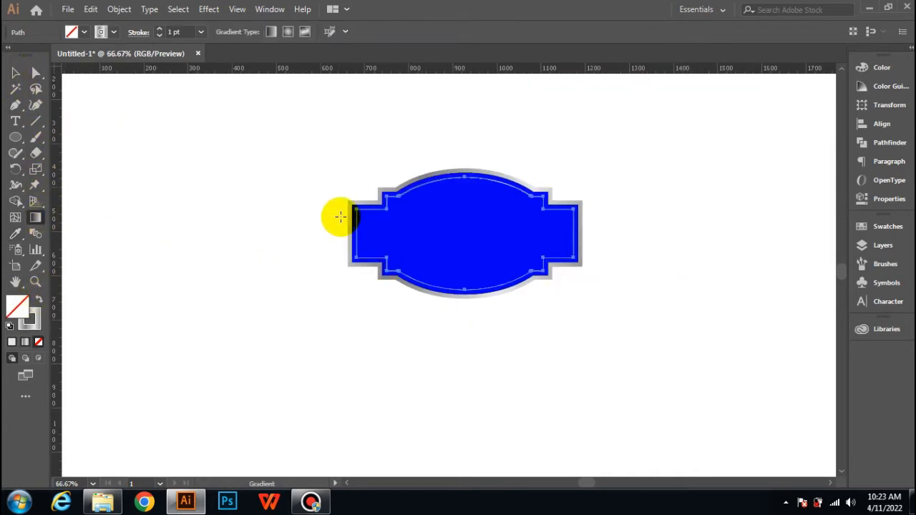
{"action": "left_click", "coordinate": [15, 72]}
{"action": "left_click", "coordinate": [256, 221]}
{"action": "left_click", "coordinate": [358, 242]}
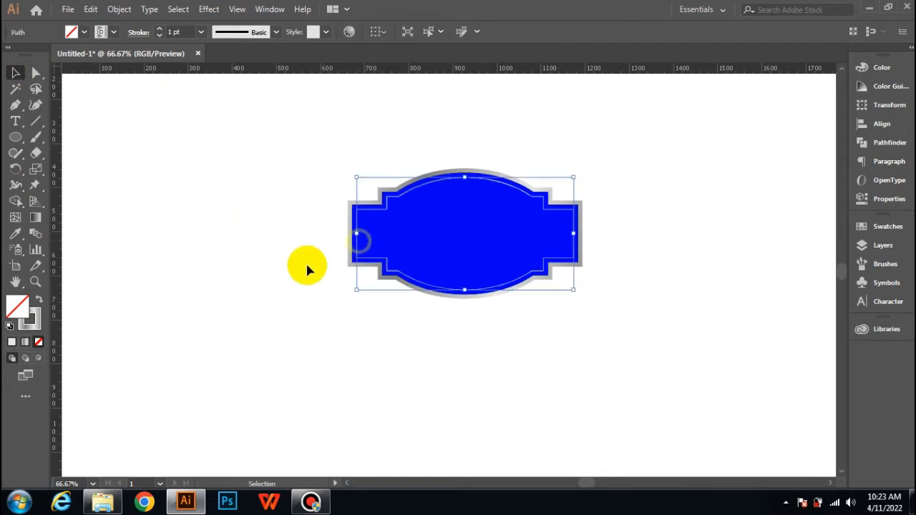
{"action": "left_click", "coordinate": [221, 265]}
{"action": "left_click", "coordinate": [357, 236]}
{"action": "left_click", "coordinate": [199, 33]}
{"action": "left_click", "coordinate": [205, 116]}
{"action": "left_click", "coordinate": [228, 185]}
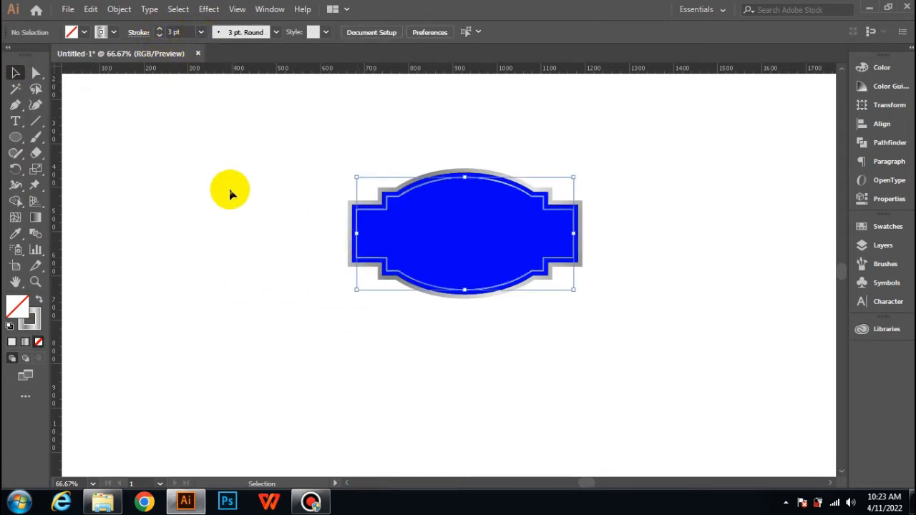
Change the blue badge body's fill to a dark grey from the swatches' grey group and deselect it
{"action": "scroll", "coordinate": [285, 291], "scroll_direction": "down", "scroll_amount": 2}
{"action": "scroll", "coordinate": [285, 291], "scroll_direction": "up", "scroll_amount": 3}
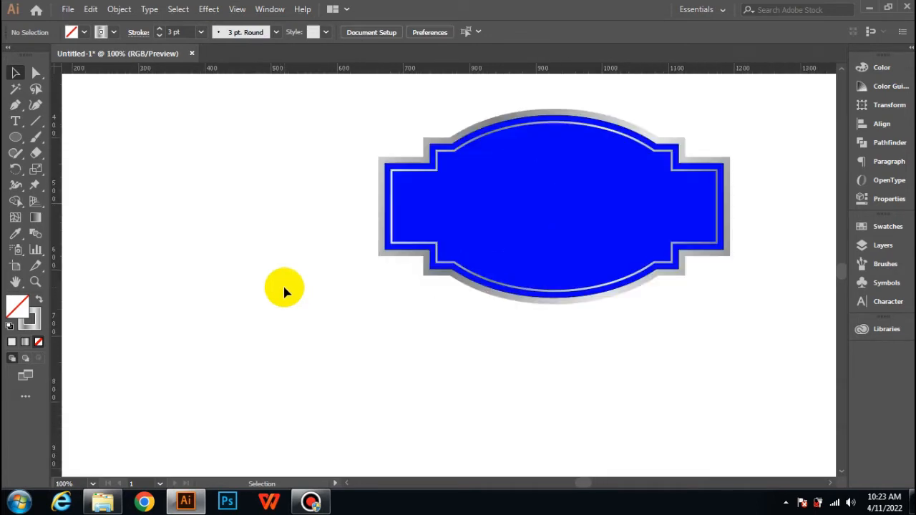
{"action": "scroll", "coordinate": [284, 291], "scroll_direction": "right", "scroll_amount": 2}
{"action": "scroll", "coordinate": [284, 292], "scroll_direction": "right", "scroll_amount": 1}
{"action": "left_click", "coordinate": [408, 217]}
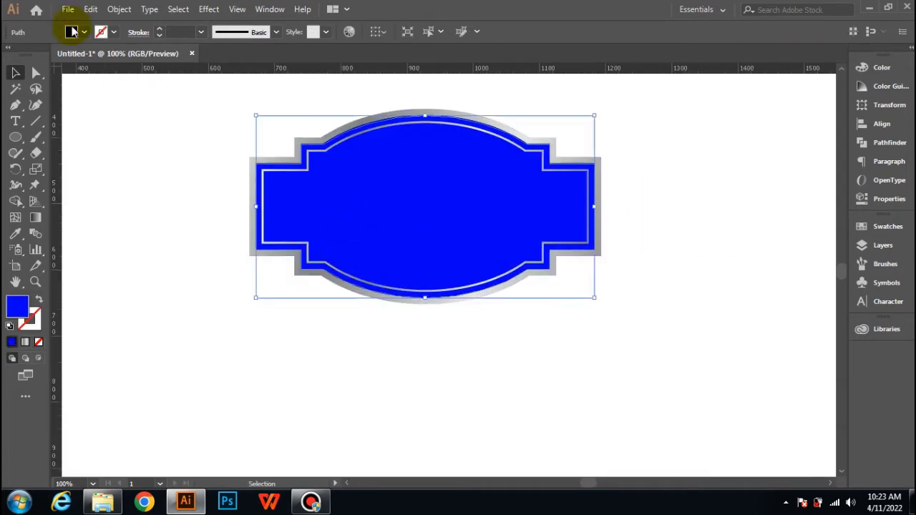
{"action": "left_click", "coordinate": [74, 32]}
{"action": "left_click", "coordinate": [56, 96]}
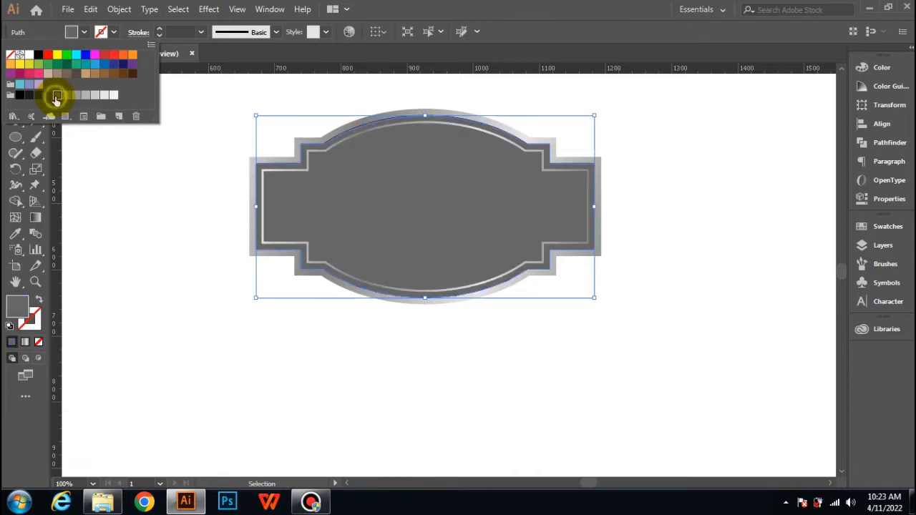
{"action": "left_click", "coordinate": [47, 97]}
{"action": "left_click", "coordinate": [176, 185]}
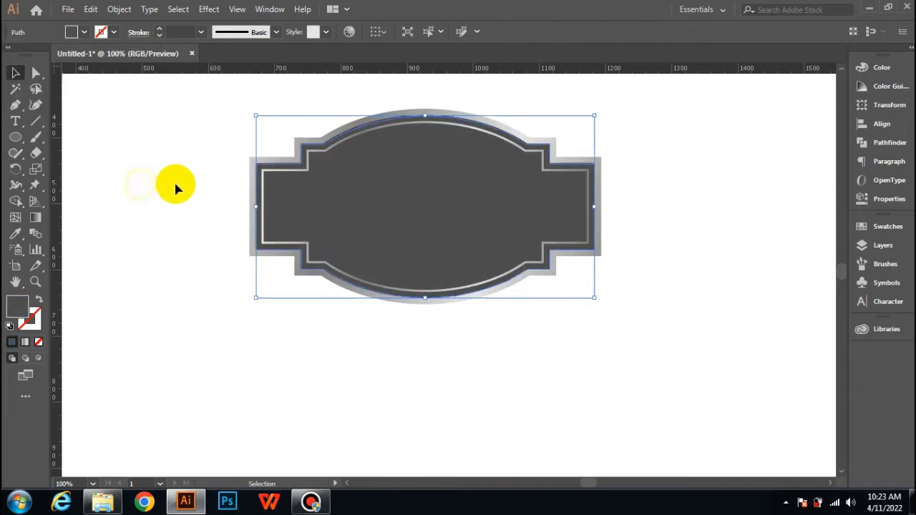
{"action": "left_click", "coordinate": [660, 147]}
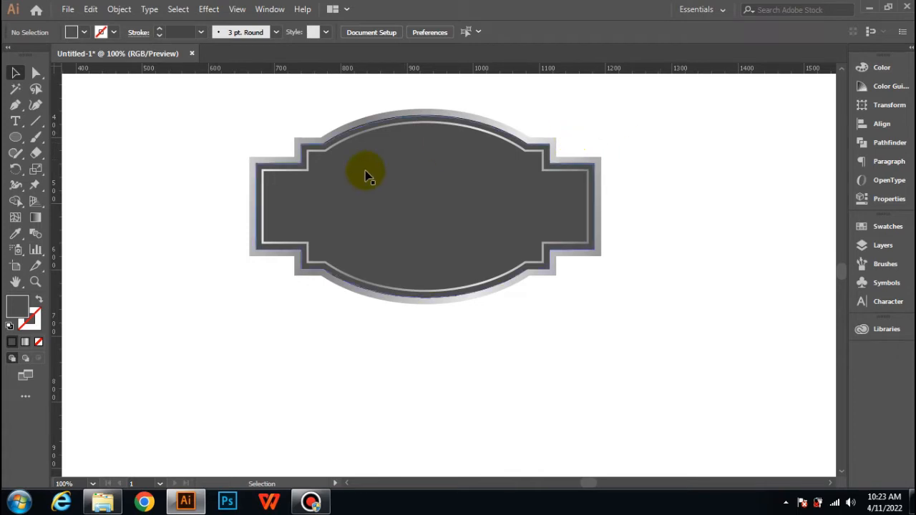
Draw a straight horizontal line about 45 px long near the top of the badge's left wing with the Pen tool
{"action": "left_click", "coordinate": [15, 124]}
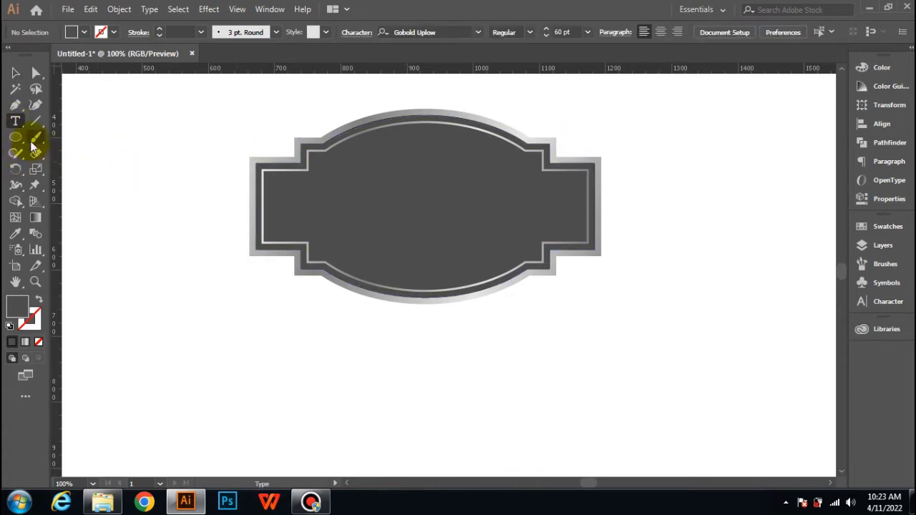
{"action": "left_click", "coordinate": [16, 106]}
{"action": "scroll", "coordinate": [317, 201], "scroll_direction": "up", "scroll_amount": 1}
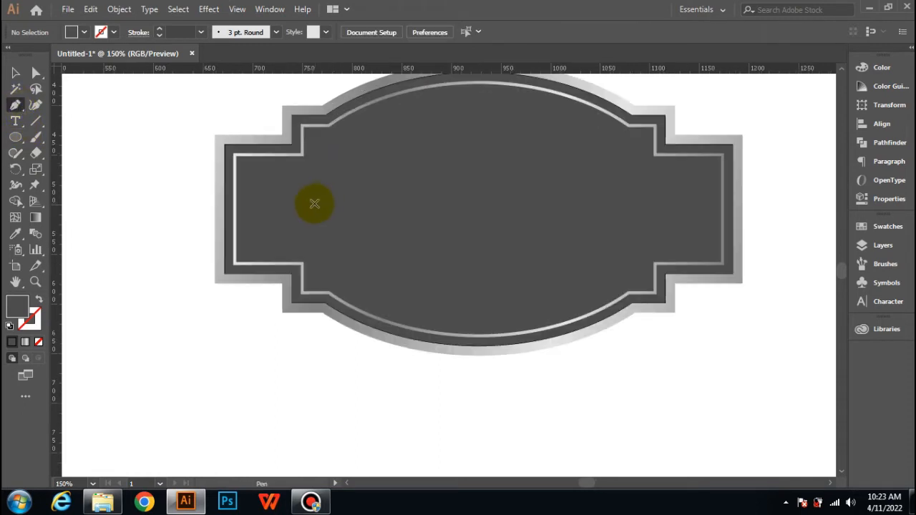
{"action": "scroll", "coordinate": [315, 203], "scroll_direction": "up", "scroll_amount": 1}
{"action": "left_click", "coordinate": [255, 190]}
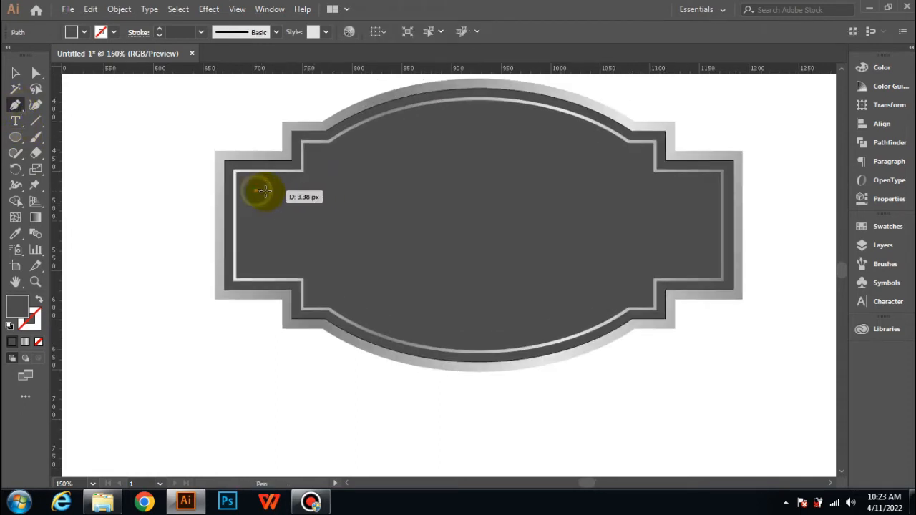
{"action": "left_click", "coordinate": [300, 192]}
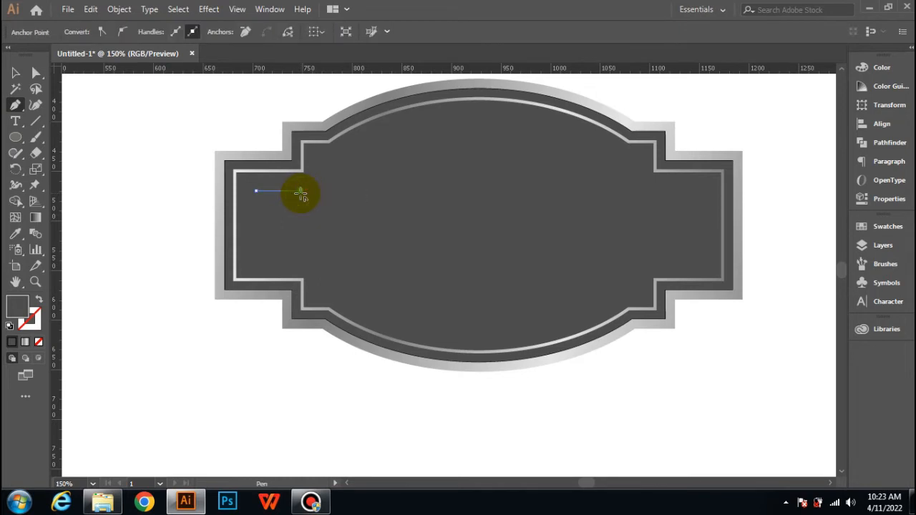
{"action": "key", "text": "v"}
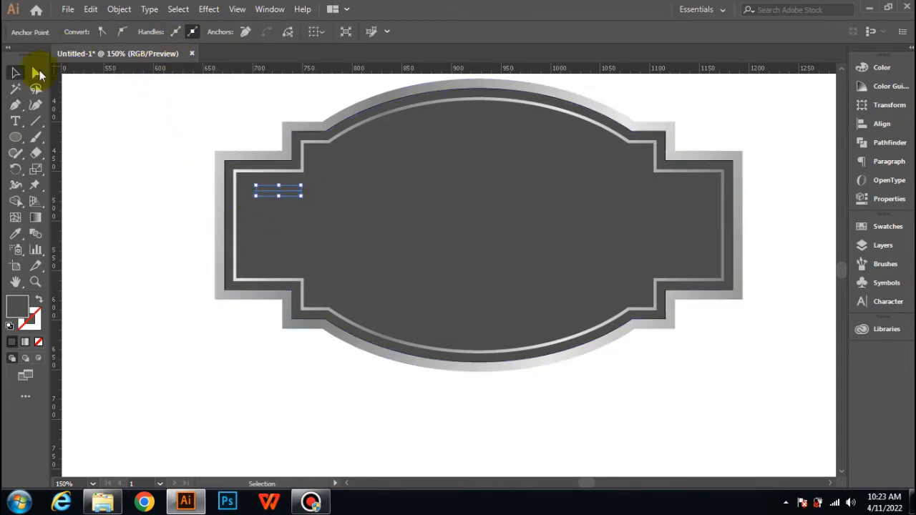
{"action": "left_click", "coordinate": [98, 107]}
Set the short line's stroke weight to 3 pt and deselect it
{"action": "left_click", "coordinate": [284, 191]}
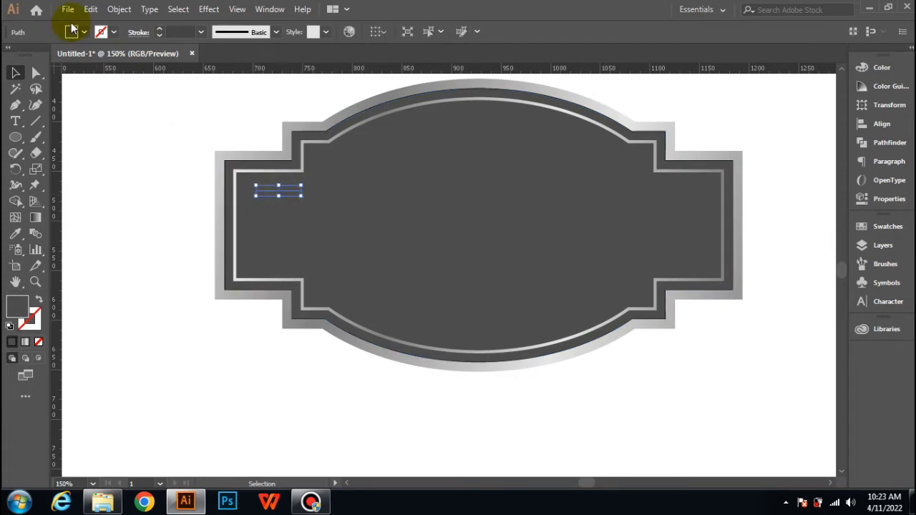
{"action": "left_click", "coordinate": [201, 32]}
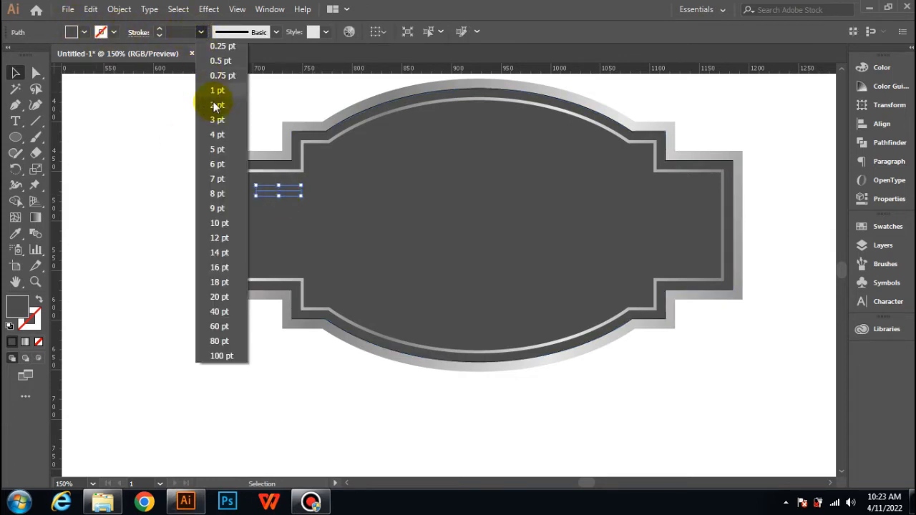
{"action": "left_click", "coordinate": [214, 120]}
{"action": "left_click", "coordinate": [186, 169]}
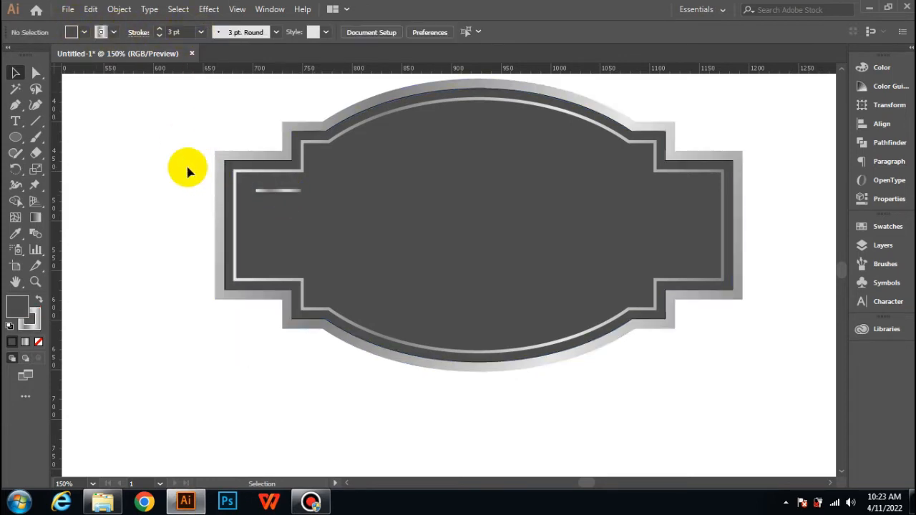
Duplicate the short silver line twice straight below itself and shift the middle copy down to space the three lines evenly
{"action": "left_click", "coordinate": [275, 191]}
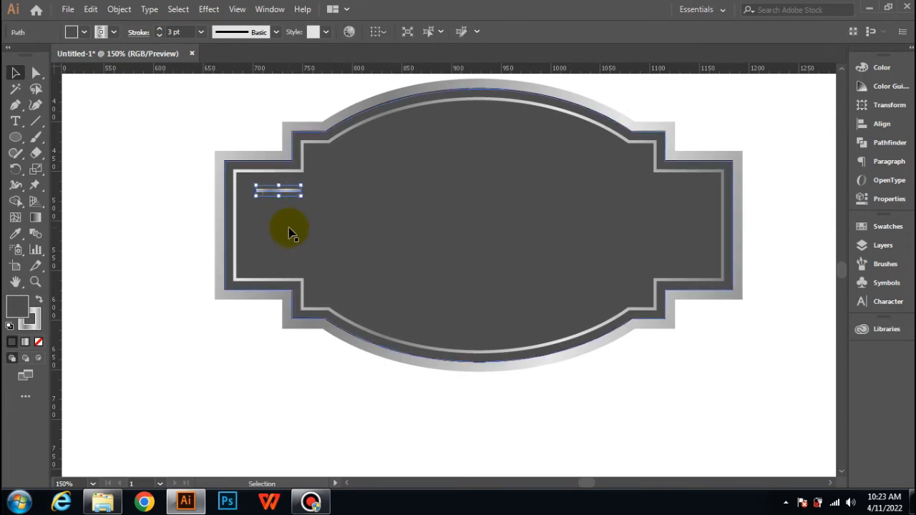
{"action": "left_click_drag", "start_coordinate": [287, 202], "coordinate": [284, 258]}
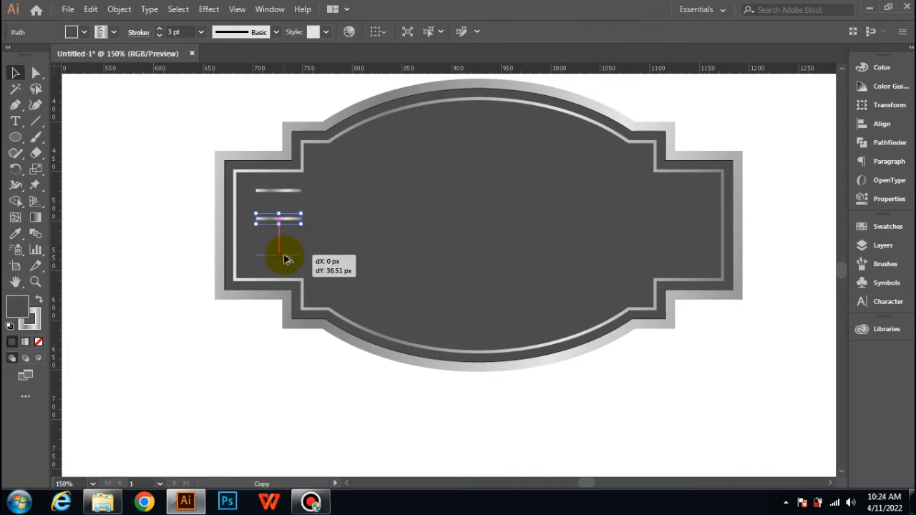
{"action": "left_click_drag", "start_coordinate": [284, 259], "coordinate": [285, 254]}
{"action": "left_click", "coordinate": [152, 220]}
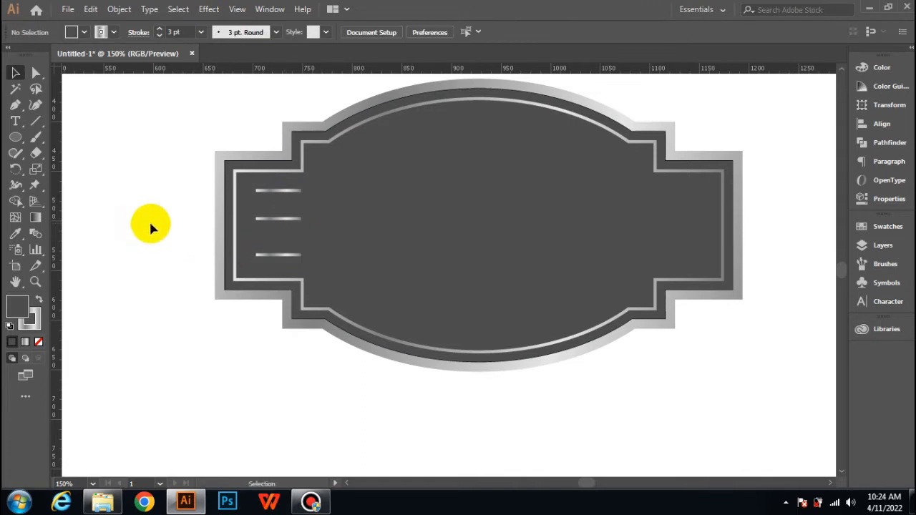
{"action": "left_click_drag", "start_coordinate": [274, 221], "coordinate": [273, 222]}
{"action": "left_click", "coordinate": [163, 215]}
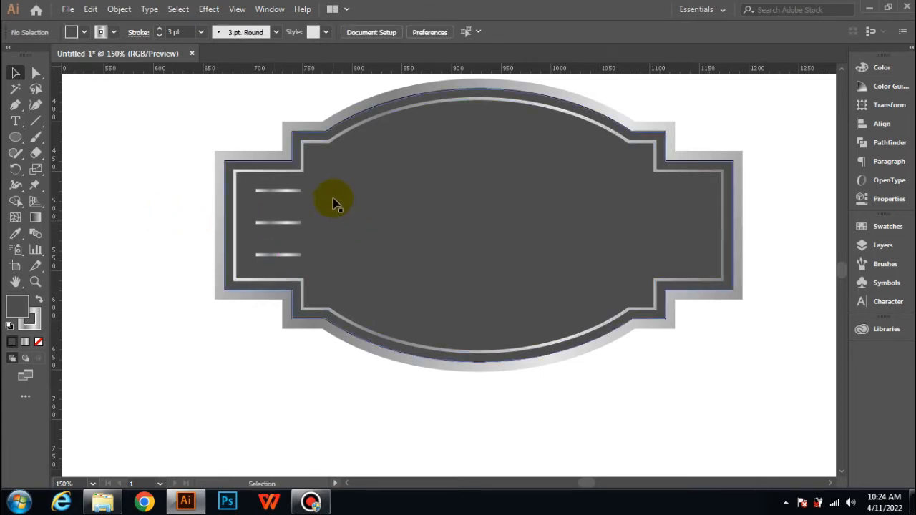
Copy the three short silver lines in the badge's left wing and paste the copies in front
{"action": "left_click", "coordinate": [289, 192]}
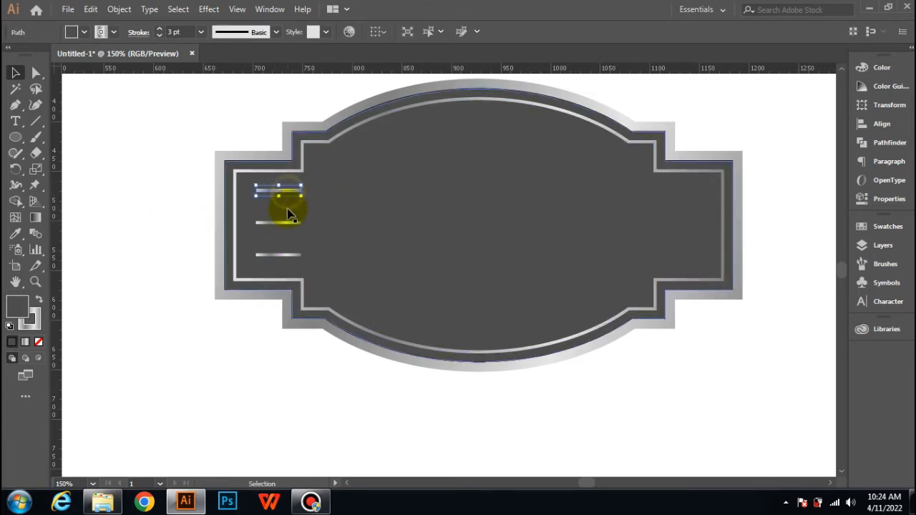
{"action": "left_click", "coordinate": [285, 227]}
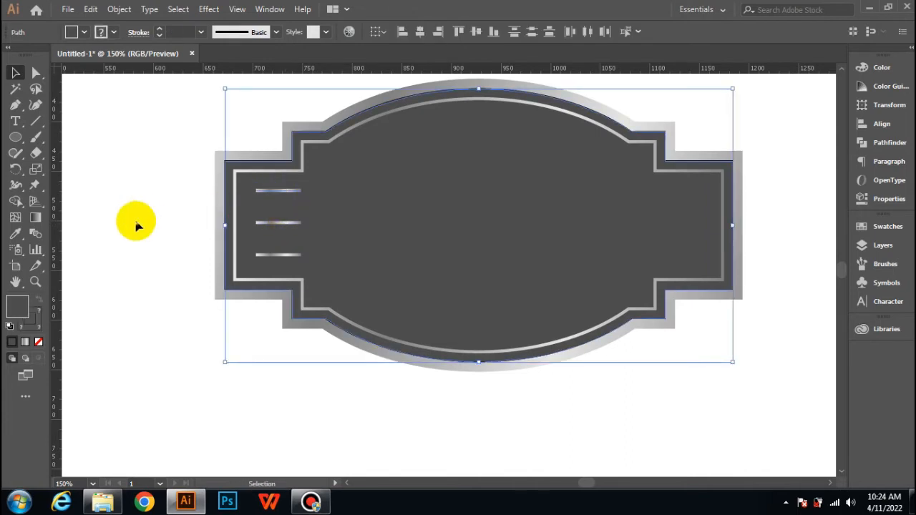
{"action": "left_click", "coordinate": [136, 225]}
{"action": "left_click", "coordinate": [283, 197]}
{"action": "left_click", "coordinate": [278, 223], "text": "shift"}
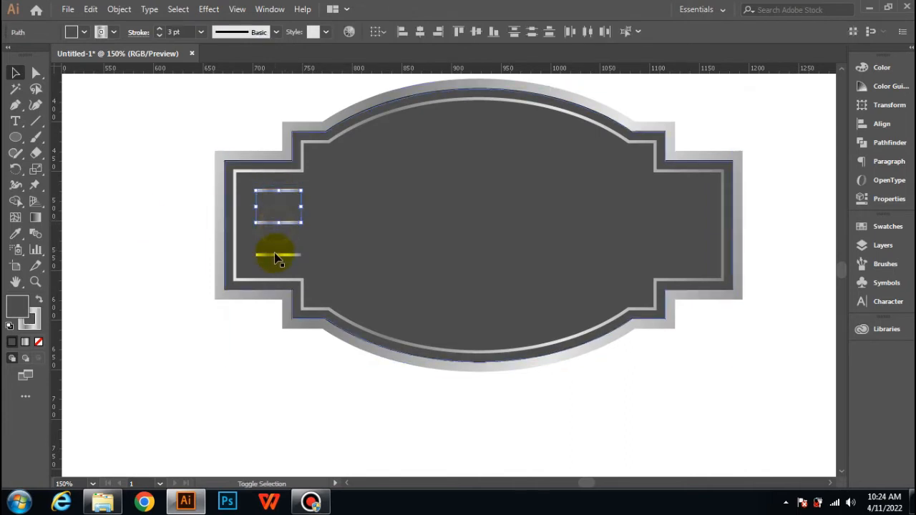
{"action": "left_click", "coordinate": [275, 255], "text": "shift"}
{"action": "left_click", "coordinate": [90, 8]}
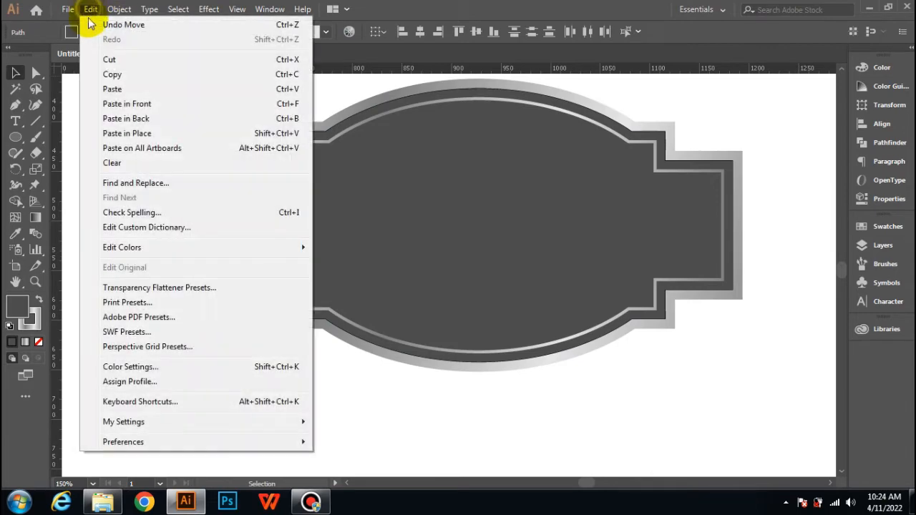
{"action": "left_click", "coordinate": [111, 75]}
{"action": "left_click", "coordinate": [90, 9]}
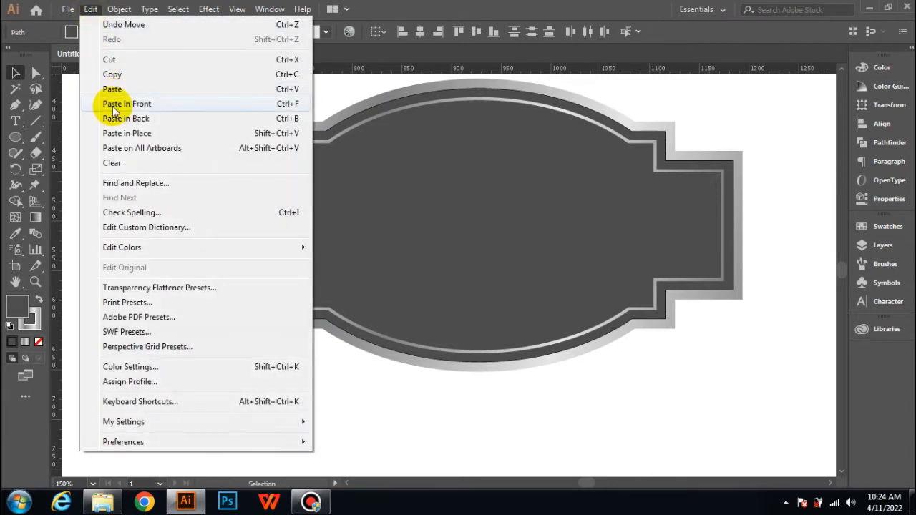
{"action": "left_click", "coordinate": [115, 106]}
Move the pasted set of three lines across into the badge's right wing, about 404 px to the right, and deselect it
{"action": "left_click_drag", "start_coordinate": [281, 221], "coordinate": [685, 226]}
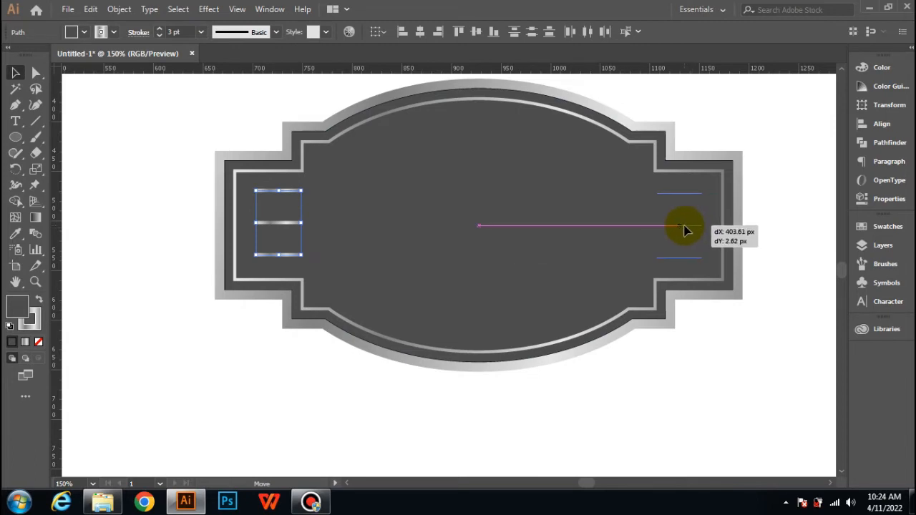
{"action": "left_click_drag", "start_coordinate": [683, 229], "coordinate": [683, 228]}
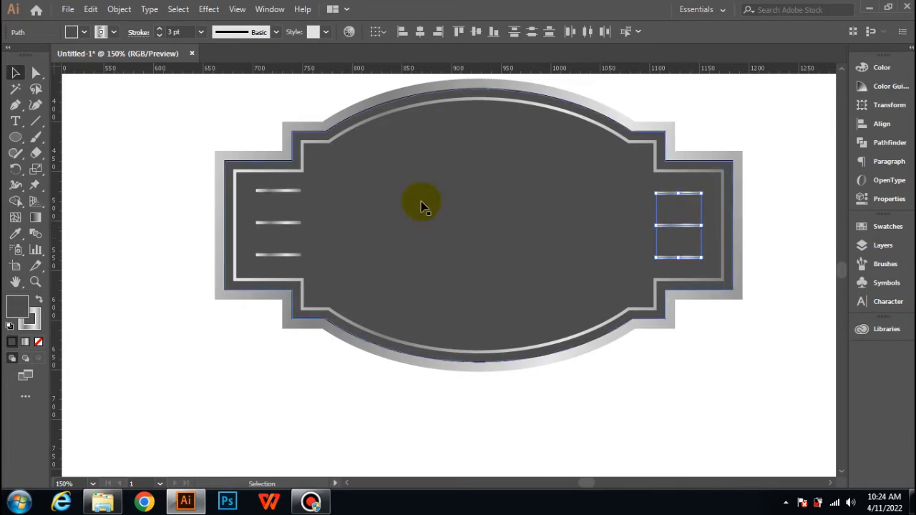
{"action": "left_click", "coordinate": [138, 98]}
Add the text "70%" over the badge's upper edge with the Type tool and deselect it
{"action": "scroll", "coordinate": [164, 270], "scroll_direction": "up", "scroll_amount": 1}
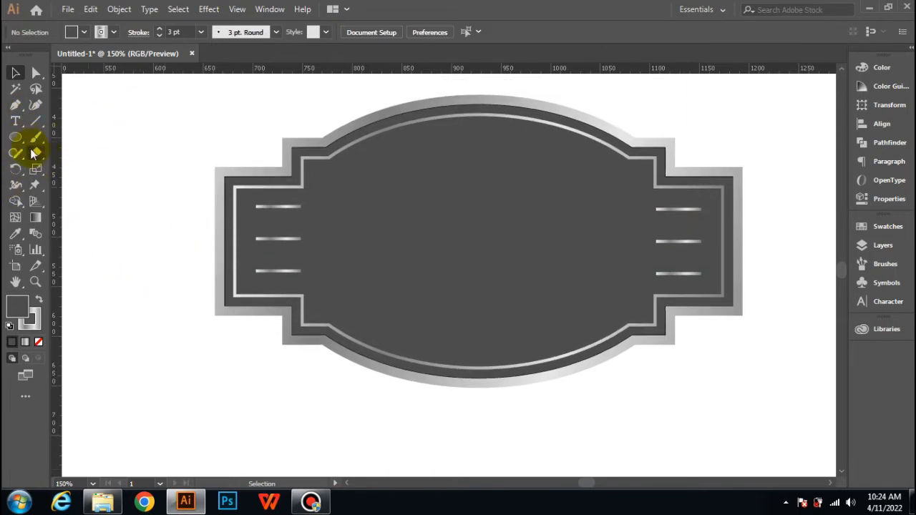
{"action": "left_click", "coordinate": [16, 121]}
{"action": "left_click", "coordinate": [407, 144]}
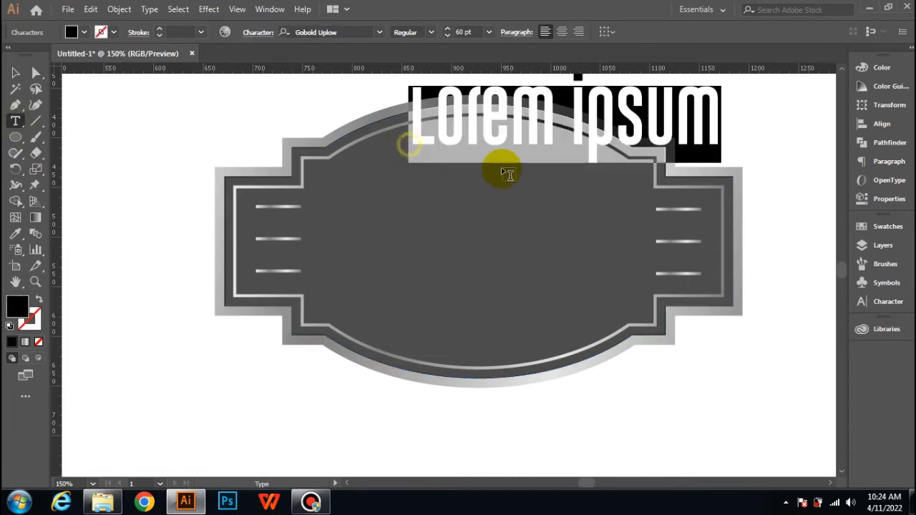
{"action": "type", "text": "70"}
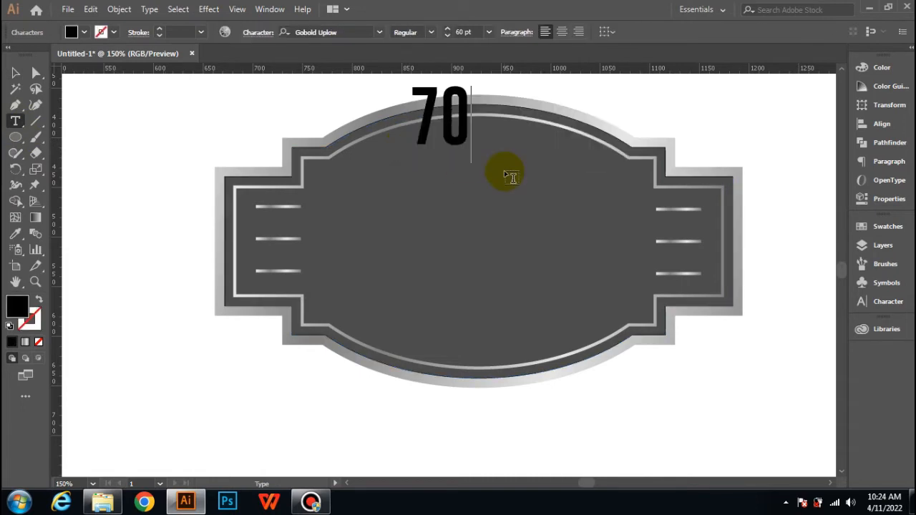
{"action": "type", "text": "%"}
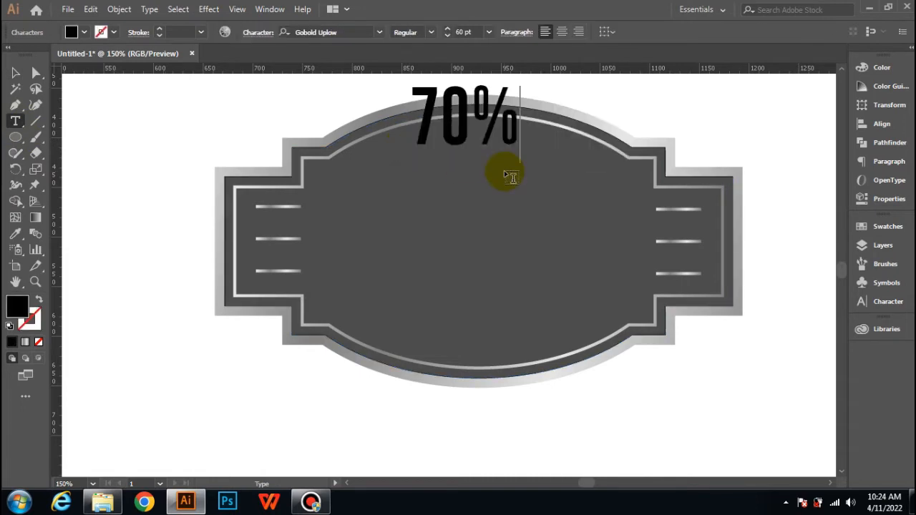
{"action": "left_click", "coordinate": [14, 75]}
{"action": "left_click", "coordinate": [143, 117]}
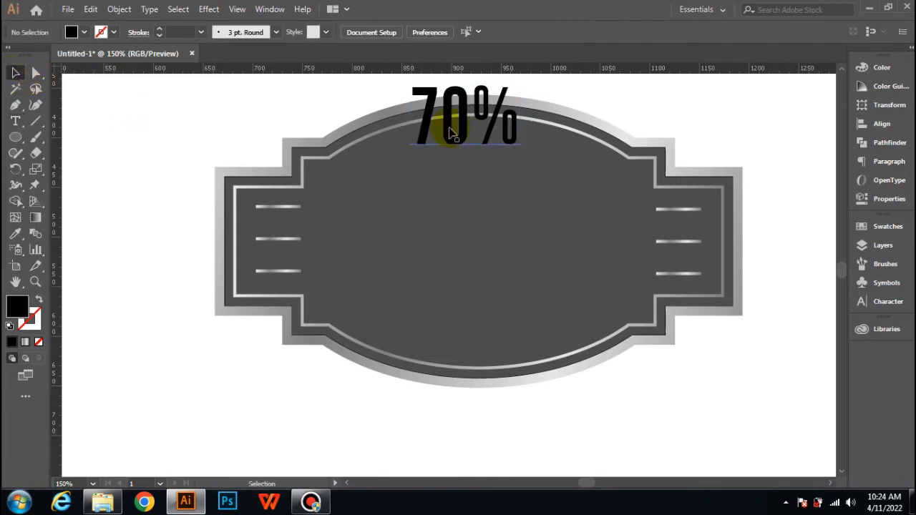
Move the "70%" text down inside the inner outline and centre it horizontally near the badge's top
{"action": "left_click_drag", "start_coordinate": [446, 127], "coordinate": [451, 173]}
{"action": "left_click", "coordinate": [321, 85]}
{"action": "scroll", "coordinate": [465, 241], "scroll_direction": "up", "scroll_amount": 1}
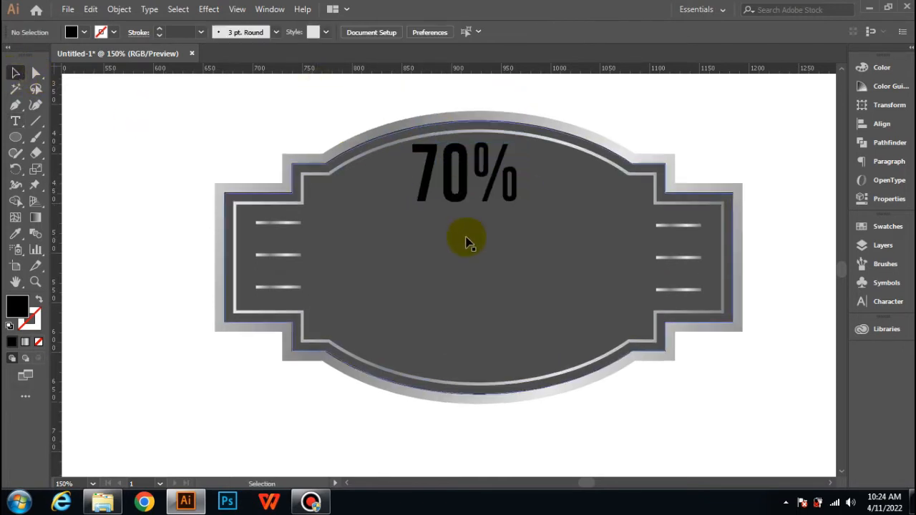
{"action": "left_click", "coordinate": [485, 124]}
{"action": "left_click", "coordinate": [465, 185]}
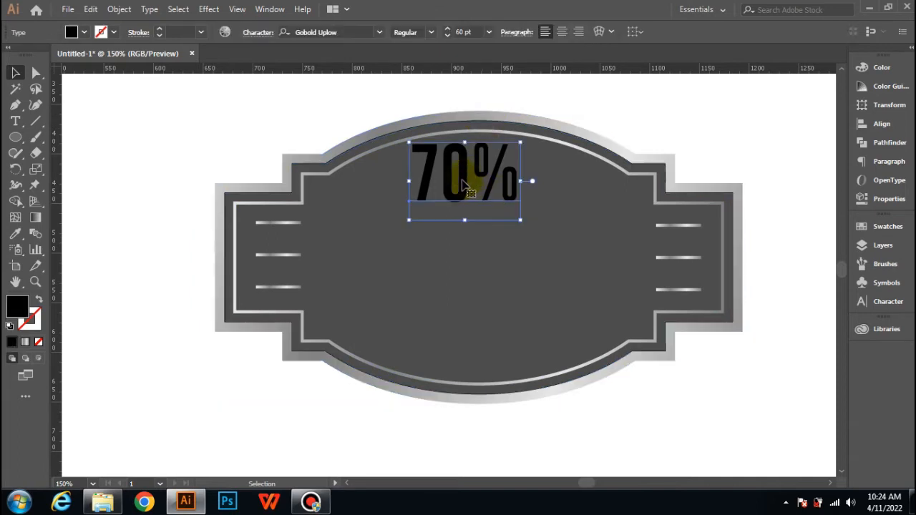
{"action": "left_click_drag", "start_coordinate": [461, 180], "coordinate": [470, 180]}
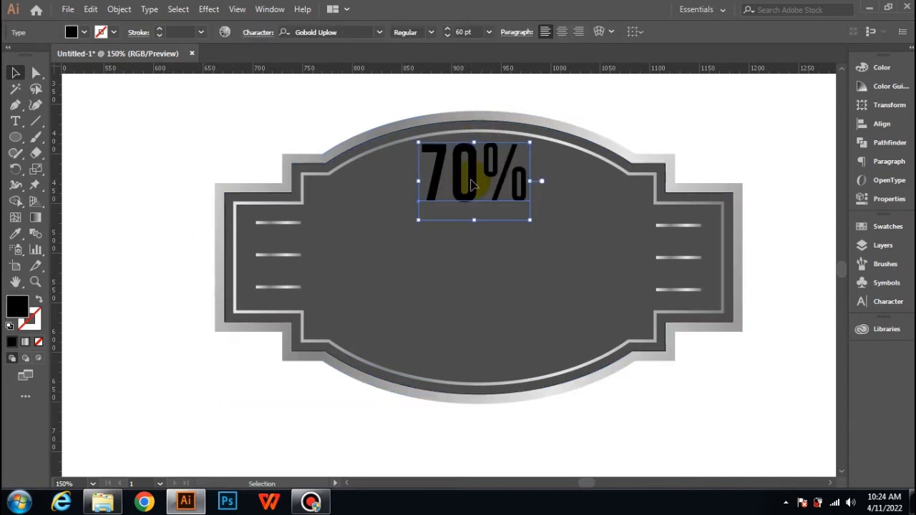
{"action": "left_click", "coordinate": [414, 84]}
{"action": "left_click", "coordinate": [462, 204]}
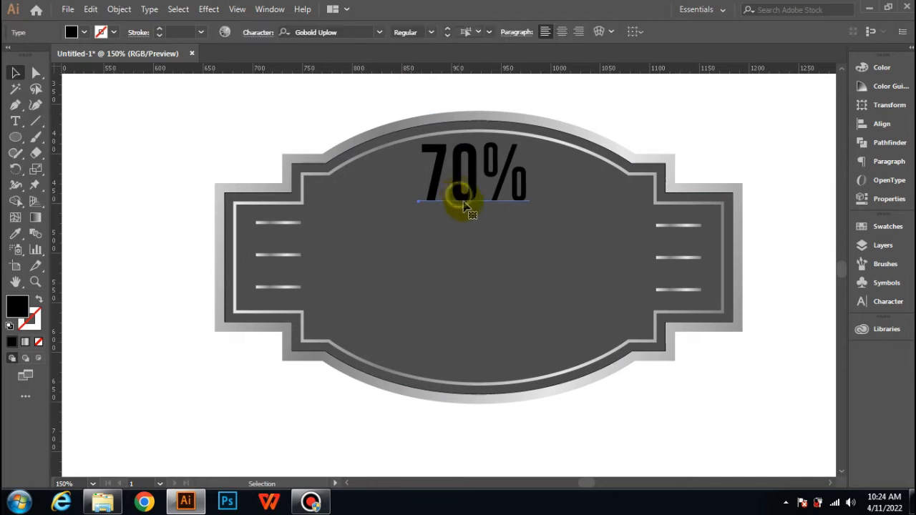
{"action": "left_click", "coordinate": [438, 299]}
Add the text "BIG SALE" just below "70%" in the middle of the badge
{"action": "left_click", "coordinate": [15, 121]}
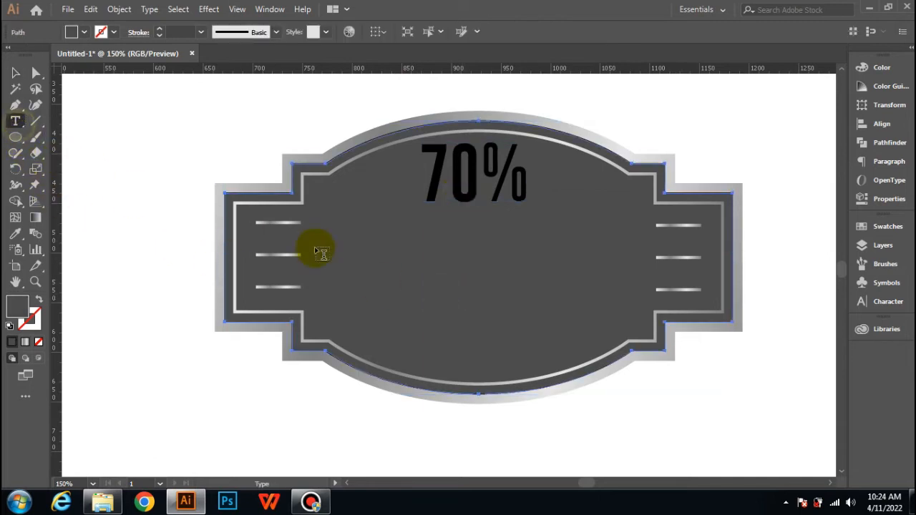
{"action": "left_click", "coordinate": [351, 259]}
{"action": "type", "text": "BIG SALE"}
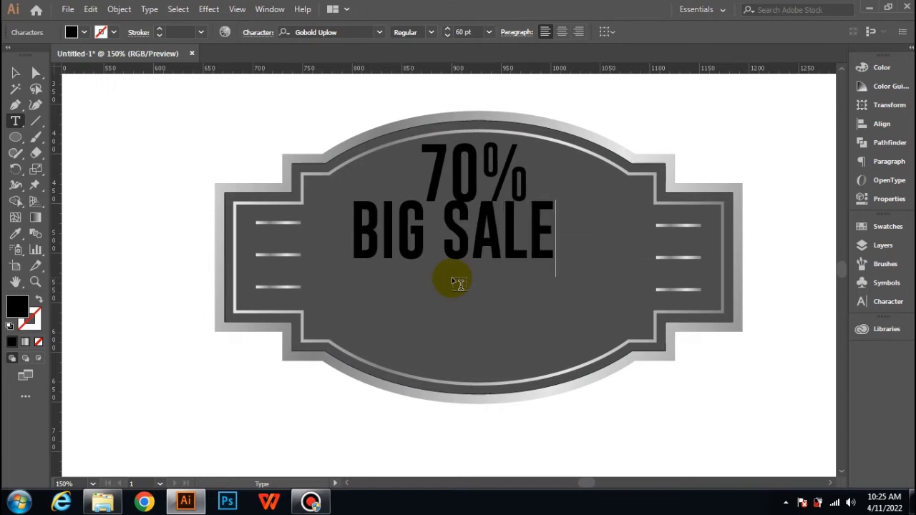
Move the "BIG SALE" text down to the badge's middle, centred below "70%", and convert it to outlines
{"action": "left_click", "coordinate": [16, 71]}
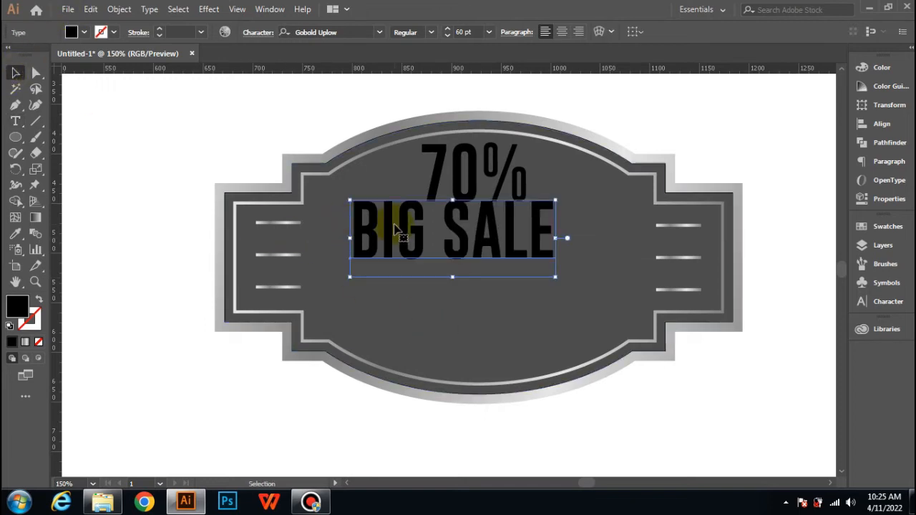
{"action": "left_click_drag", "start_coordinate": [404, 228], "coordinate": [470, 267]}
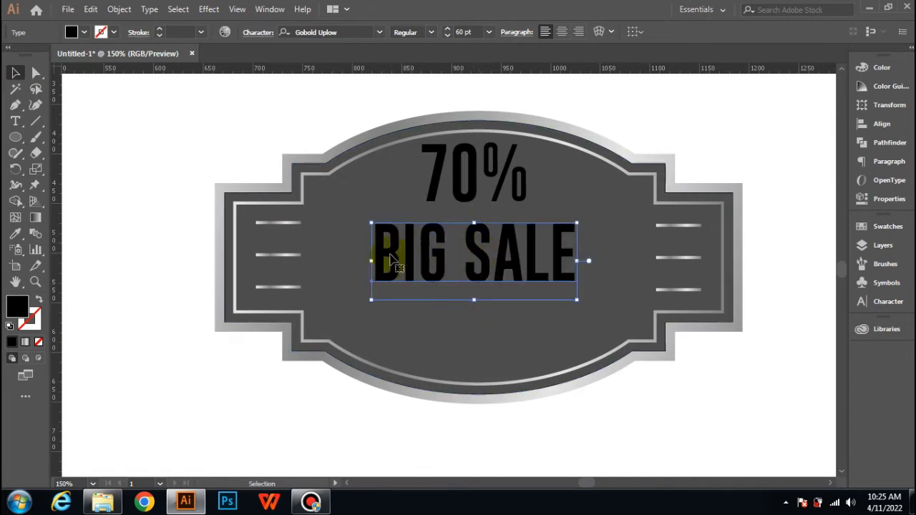
{"action": "left_click", "coordinate": [146, 10]}
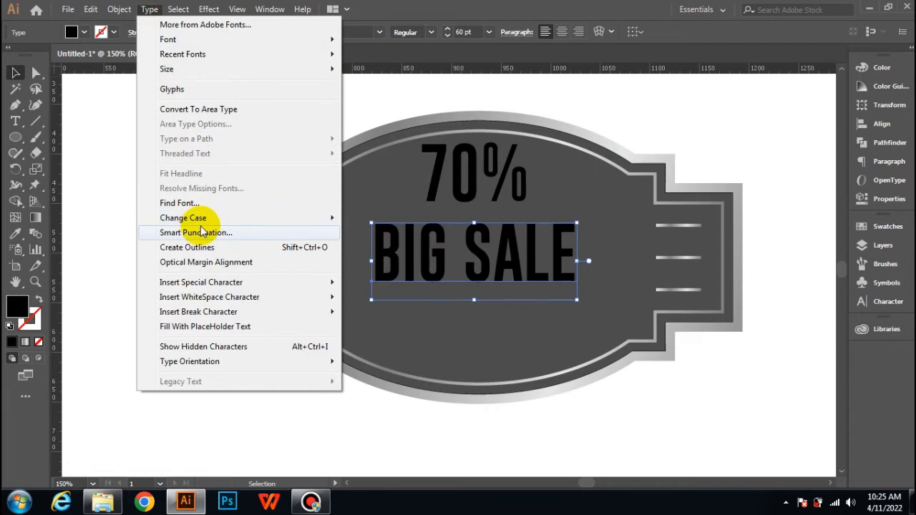
{"action": "left_click", "coordinate": [207, 248]}
{"action": "left_click", "coordinate": [291, 108]}
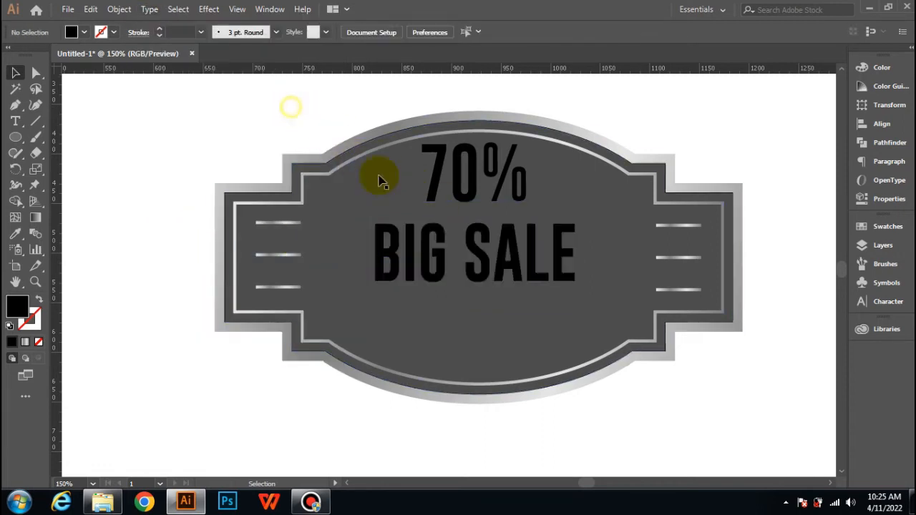
{"action": "left_click", "coordinate": [473, 251]}
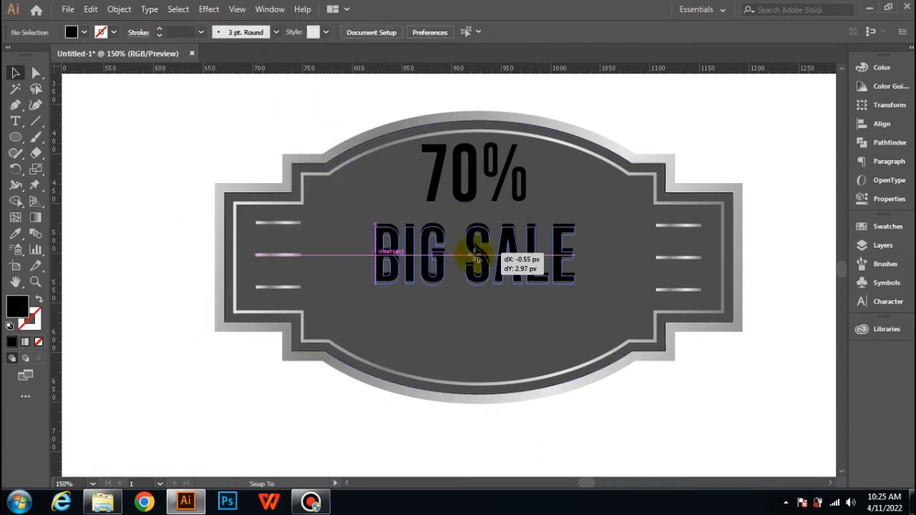
Convert the "70%" text to outlines, nudge it slightly right to centre it in the badge, and deselect it
{"action": "left_click", "coordinate": [458, 175]}
{"action": "left_click", "coordinate": [147, 9]}
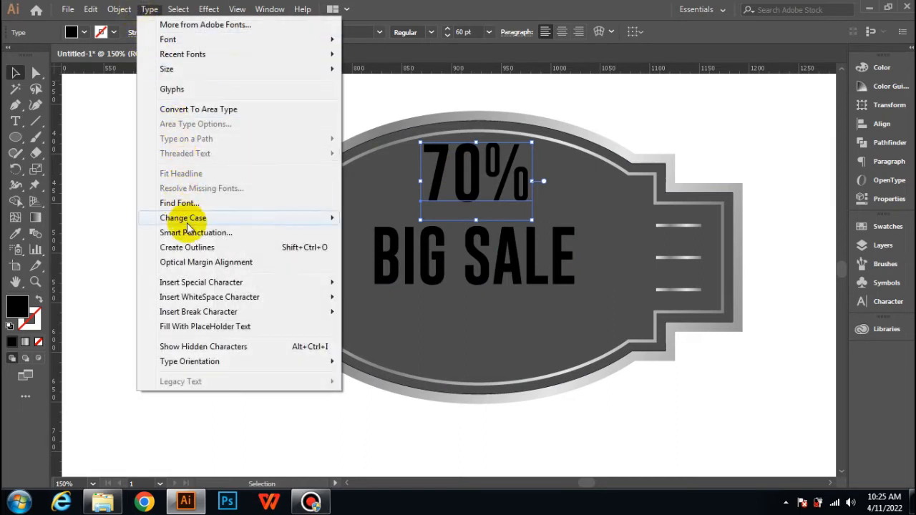
{"action": "left_click", "coordinate": [182, 246]}
{"action": "left_click_drag", "start_coordinate": [476, 179], "coordinate": [480, 179]}
{"action": "left_click", "coordinate": [327, 122]}
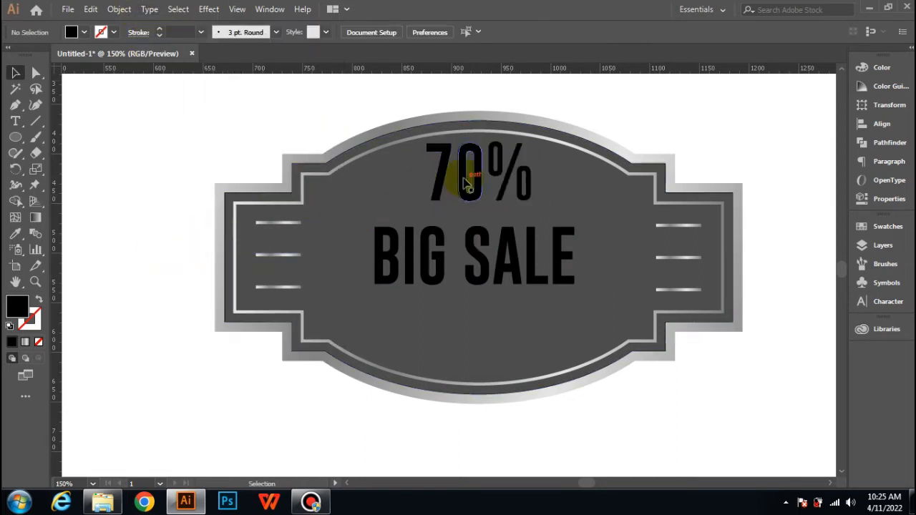
Enlarge the outlined "BIG SALE" text proportionally about its centre and shift it slightly to centre it in the badge
{"action": "scroll", "coordinate": [479, 344], "scroll_direction": "down", "scroll_amount": 1}
{"action": "left_click", "coordinate": [442, 231]}
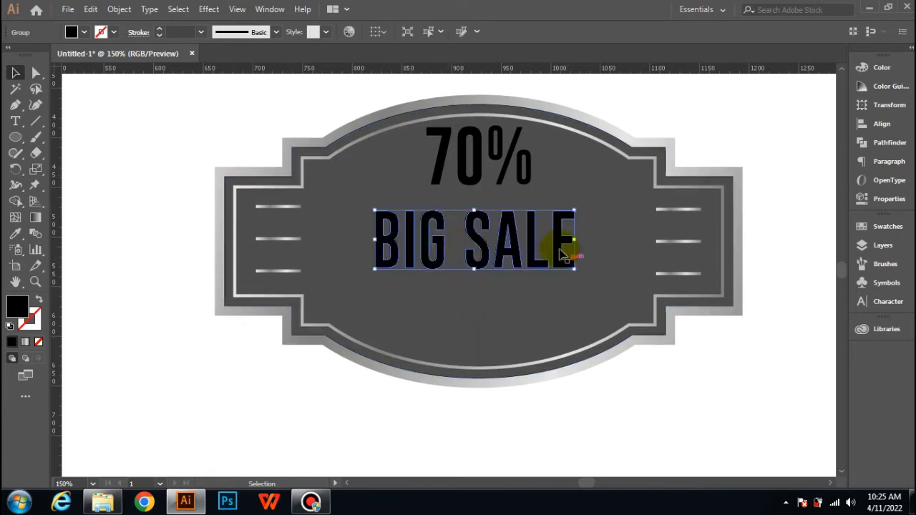
{"action": "left_click_drag", "start_coordinate": [575, 268], "coordinate": [592, 291]}
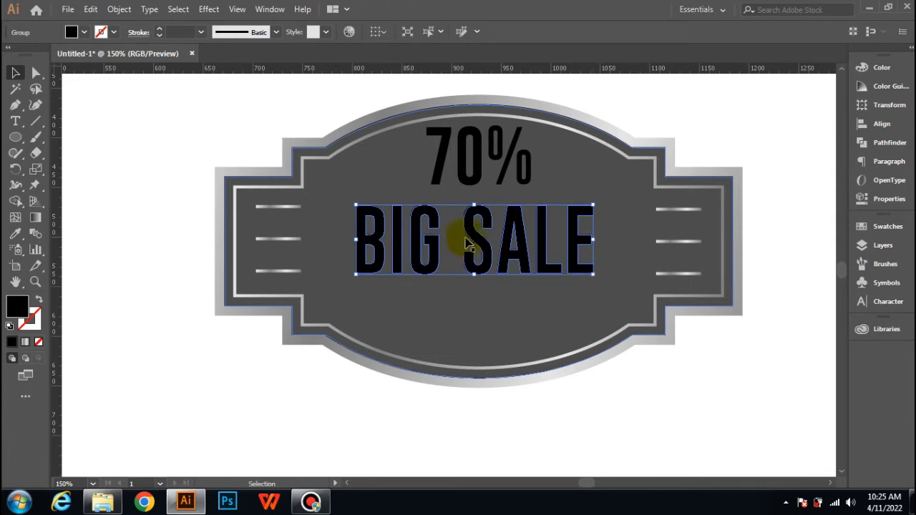
{"action": "left_click_drag", "start_coordinate": [466, 242], "coordinate": [471, 244]}
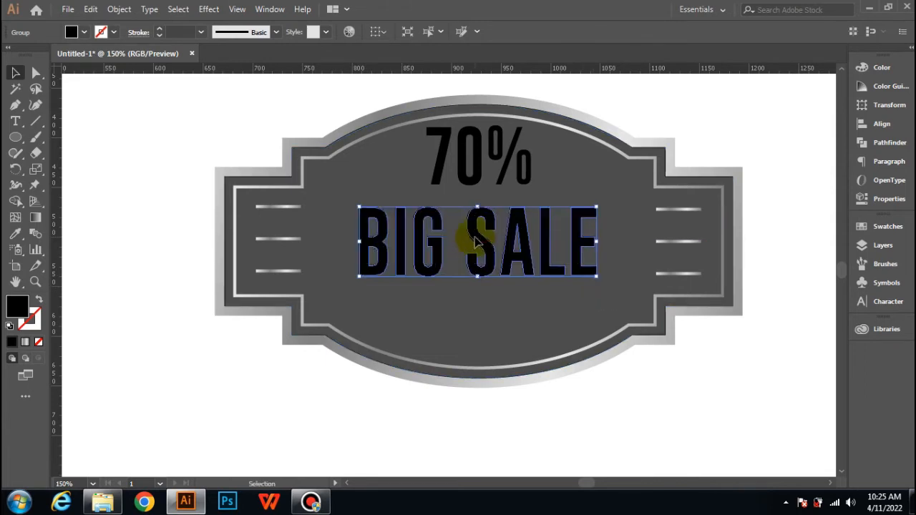
{"action": "left_click", "coordinate": [208, 122]}
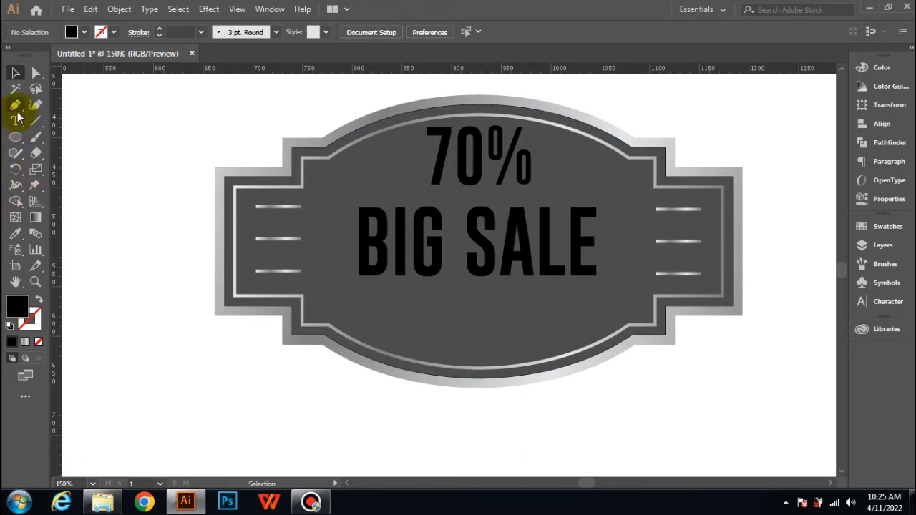
Draw a small black five-pointed star with the Star tool, centred near the badge's lower inner outline, and deselect it
{"action": "left_click_drag", "start_coordinate": [22, 149], "coordinate": [50, 198]}
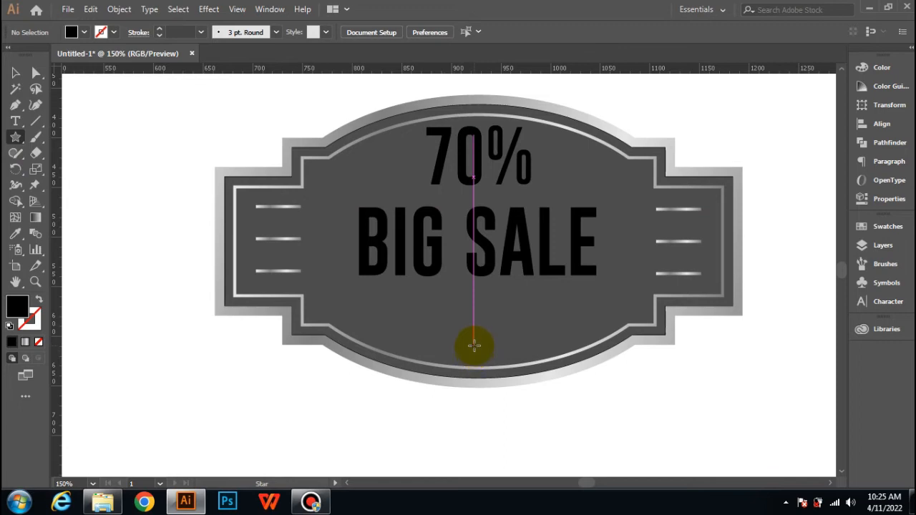
{"action": "mouse_move", "coordinate": [474, 345]}
{"action": "left_mouse_down"}
{"action": "mouse_move", "coordinate": [491, 364]}
{"action": "mouse_move", "coordinate": [483, 355]}
{"action": "left_mouse_up"}
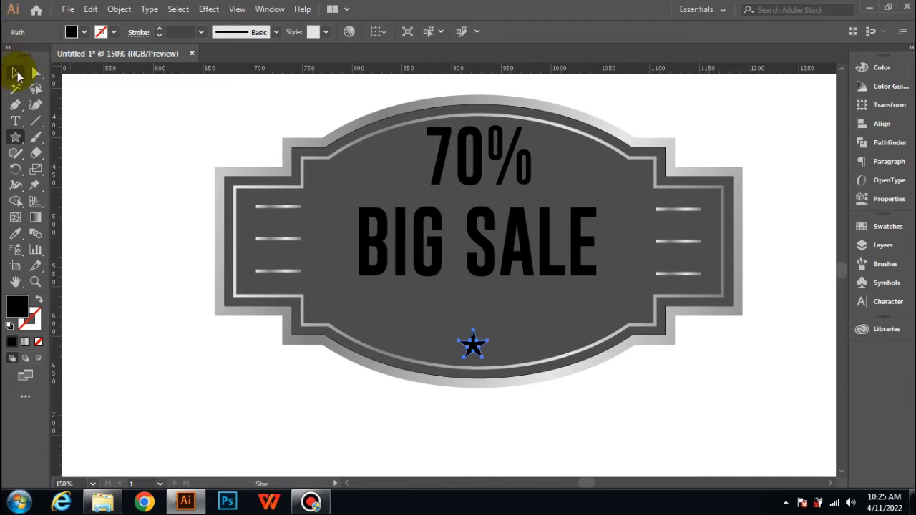
{"action": "left_click", "coordinate": [18, 75]}
{"action": "left_click", "coordinate": [171, 215]}
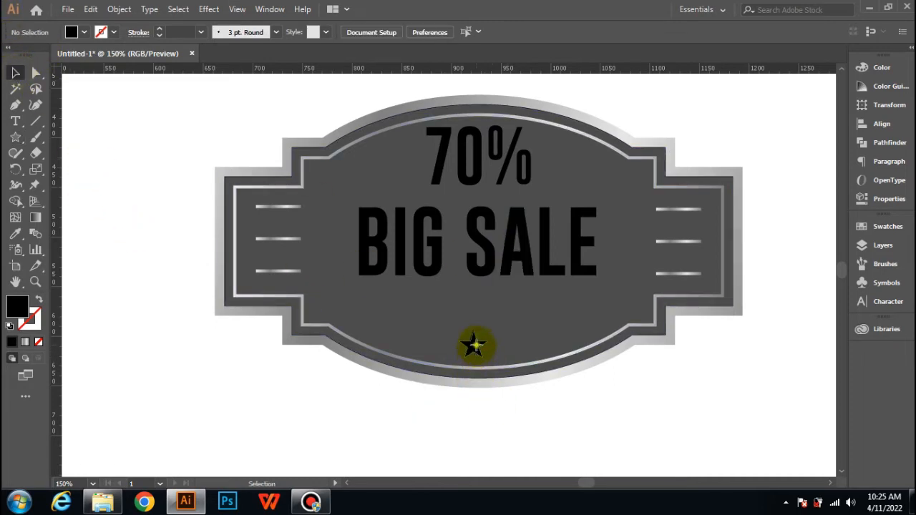
Place two smaller copies of the star slightly higher on either side of the central star
{"action": "left_click_drag", "start_coordinate": [475, 346], "coordinate": [427, 338]}
{"action": "left_click", "coordinate": [250, 387]}
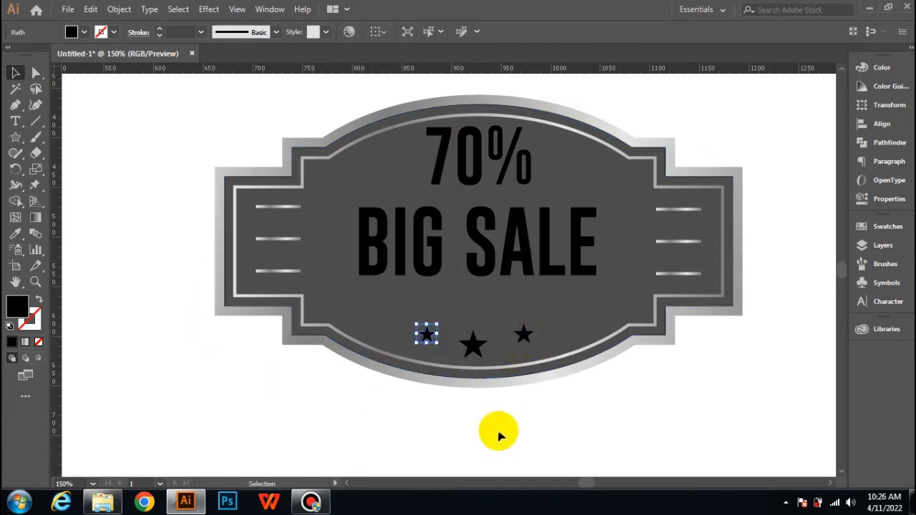
{"action": "left_click", "coordinate": [477, 424]}
Fill the "70%" text with the solid red sampled from the swatch squares beside the artboard and deselect it
{"action": "scroll", "coordinate": [478, 424], "scroll_direction": "up", "scroll_amount": 3}
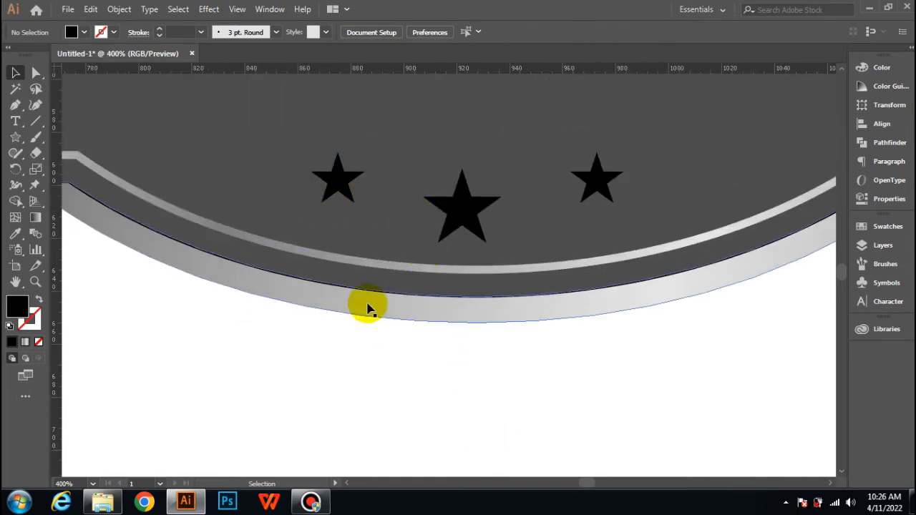
{"action": "scroll", "coordinate": [367, 310], "scroll_direction": "down", "scroll_amount": 4}
{"action": "scroll", "coordinate": [372, 315], "scroll_direction": "up", "scroll_amount": 1}
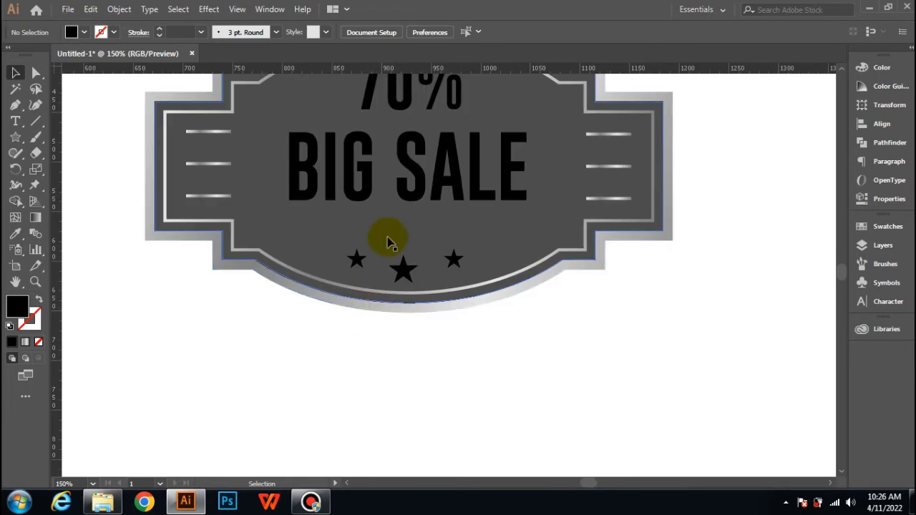
{"action": "scroll", "coordinate": [412, 211], "scroll_direction": "up", "scroll_amount": 3}
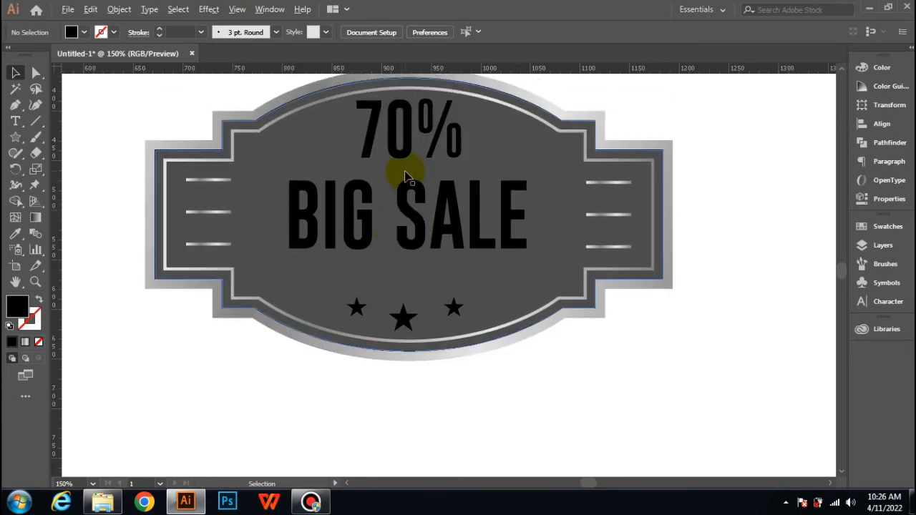
{"action": "scroll", "coordinate": [405, 176], "scroll_direction": "down", "scroll_amount": 1}
{"action": "scroll", "coordinate": [419, 208], "scroll_direction": "down", "scroll_amount": 2}
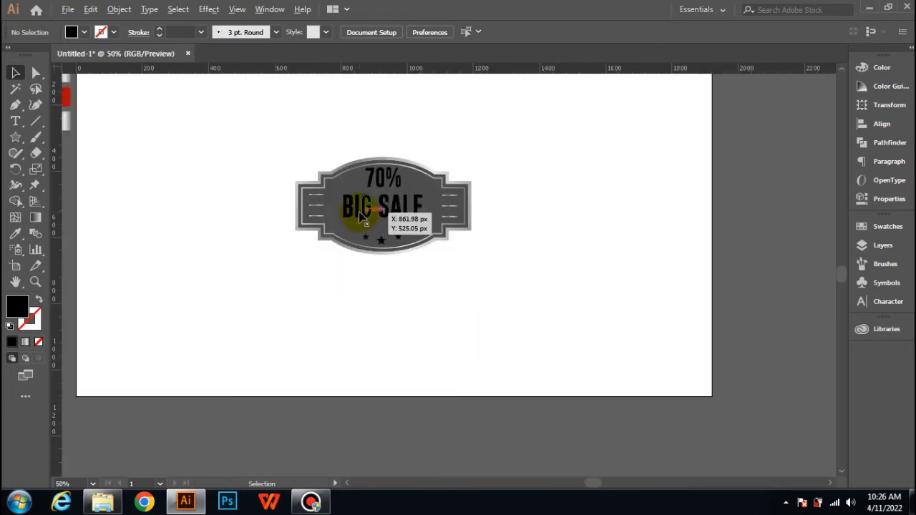
{"action": "scroll", "coordinate": [361, 216], "scroll_direction": "down", "scroll_amount": 1}
{"action": "left_click", "coordinate": [368, 187]}
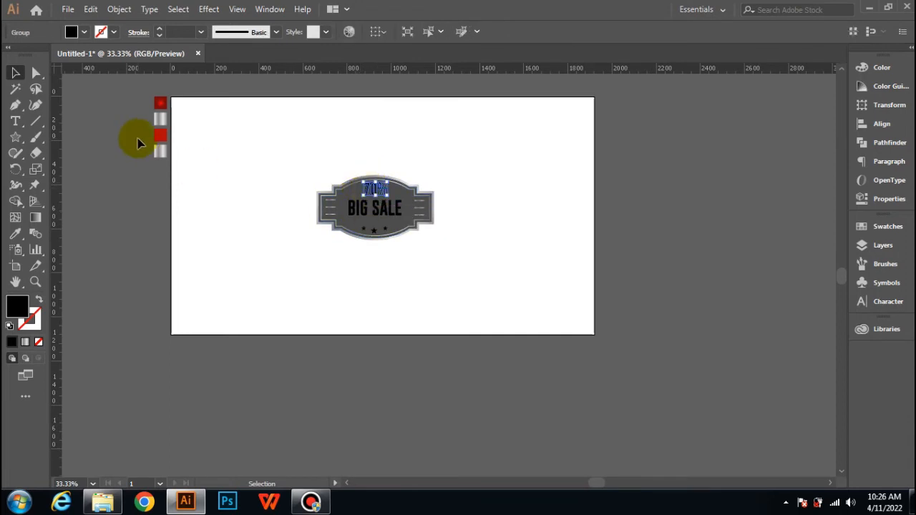
{"action": "left_click", "coordinate": [15, 234]}
{"action": "left_click", "coordinate": [166, 127]}
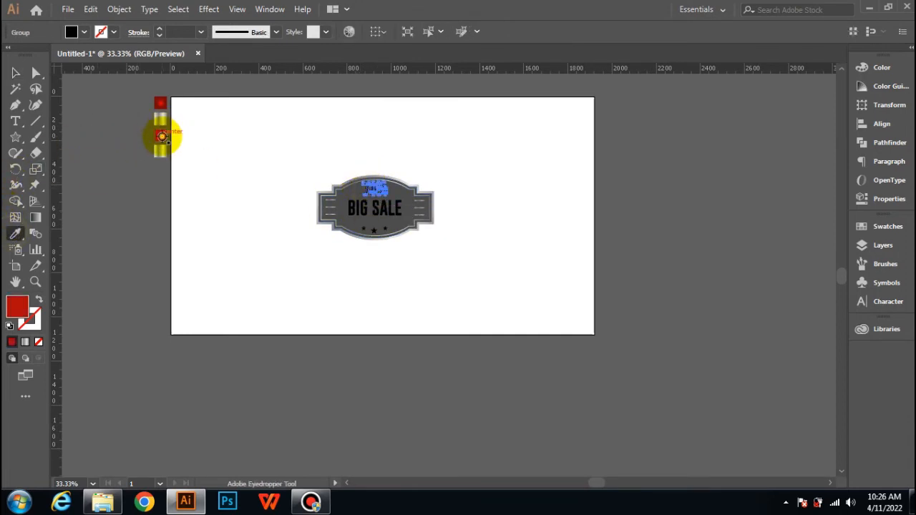
{"action": "left_click", "coordinate": [16, 73]}
{"action": "left_click", "coordinate": [96, 126]}
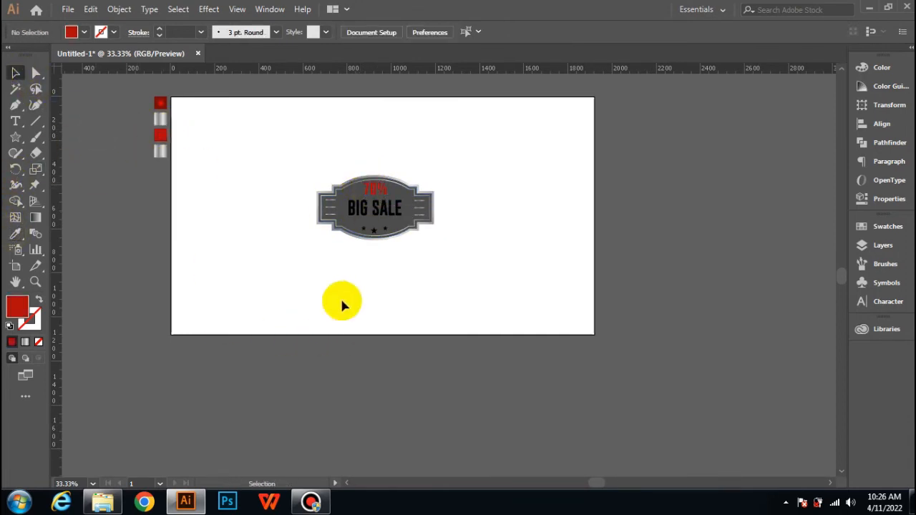
Fill the "BIG SALE" text with the silver gradient sampled from the lowest swatch square beside the artboard
{"action": "left_click", "coordinate": [377, 219]}
{"action": "left_click", "coordinate": [15, 235]}
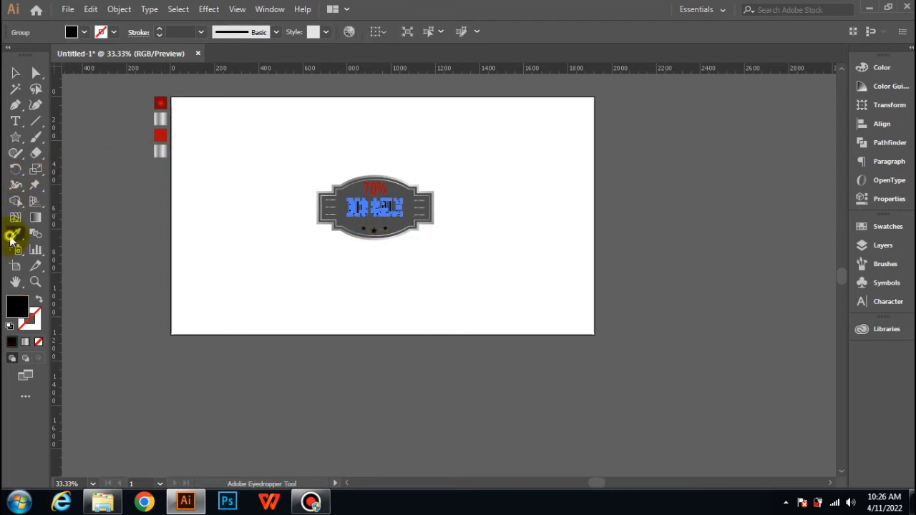
{"action": "left_click", "coordinate": [153, 153]}
Stretch one continuous silver gradient across the whole "BIG SALE" text with the Gradient tool and deselect it
{"action": "scroll", "coordinate": [243, 277], "scroll_direction": "up", "scroll_amount": 3}
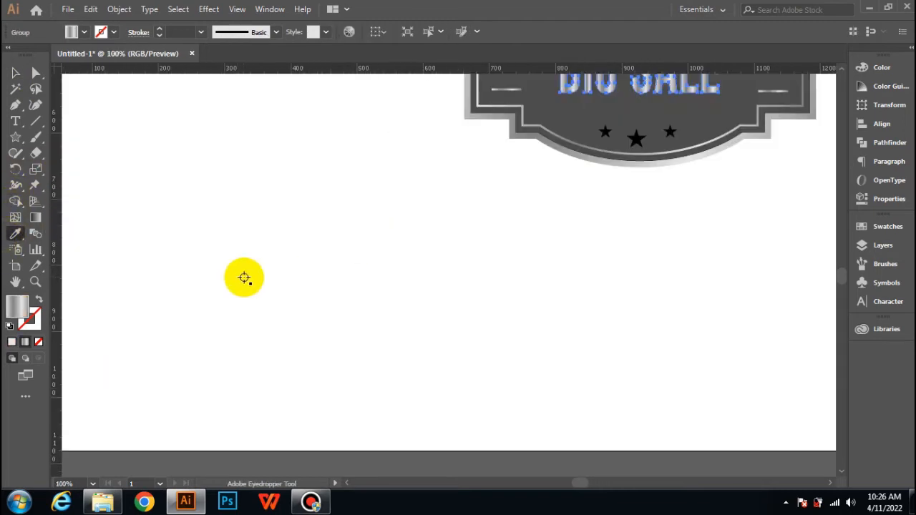
{"action": "scroll", "coordinate": [426, 304], "scroll_direction": "right", "scroll_amount": 5}
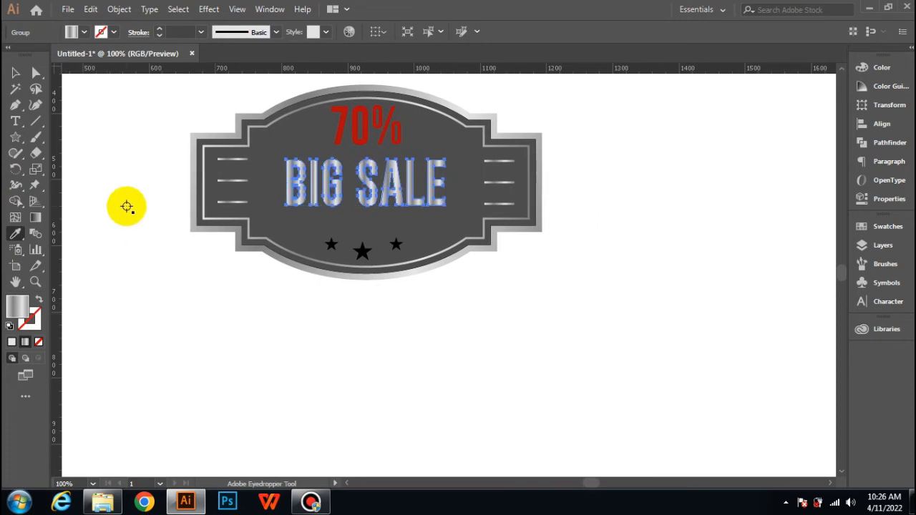
{"action": "left_click", "coordinate": [35, 217]}
{"action": "mouse_move", "coordinate": [178, 129]}
{"action": "left_mouse_down"}
{"action": "mouse_move", "coordinate": [292, 168]}
{"action": "mouse_move", "coordinate": [408, 191]}
{"action": "mouse_move", "coordinate": [505, 170]}
{"action": "mouse_move", "coordinate": [460, 160]}
{"action": "mouse_move", "coordinate": [444, 144]}
{"action": "left_mouse_up"}
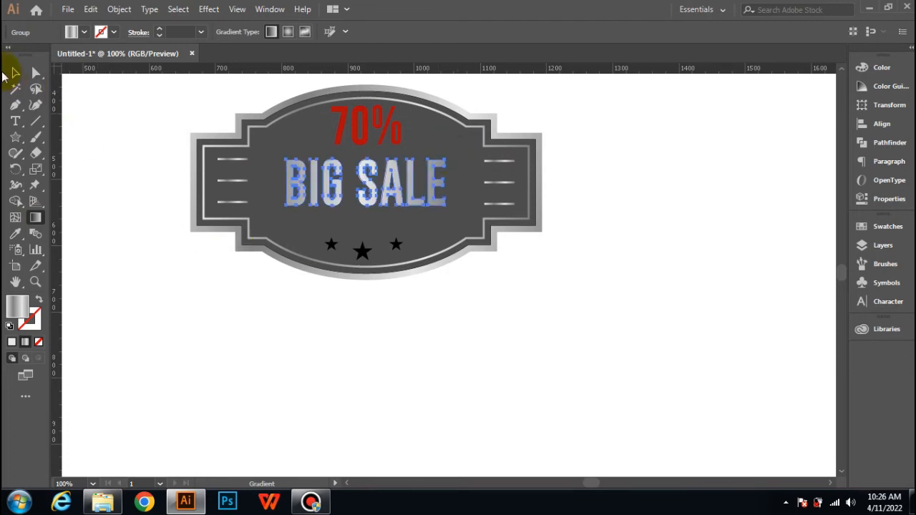
{"action": "left_click", "coordinate": [16, 72]}
{"action": "left_click", "coordinate": [147, 172]}
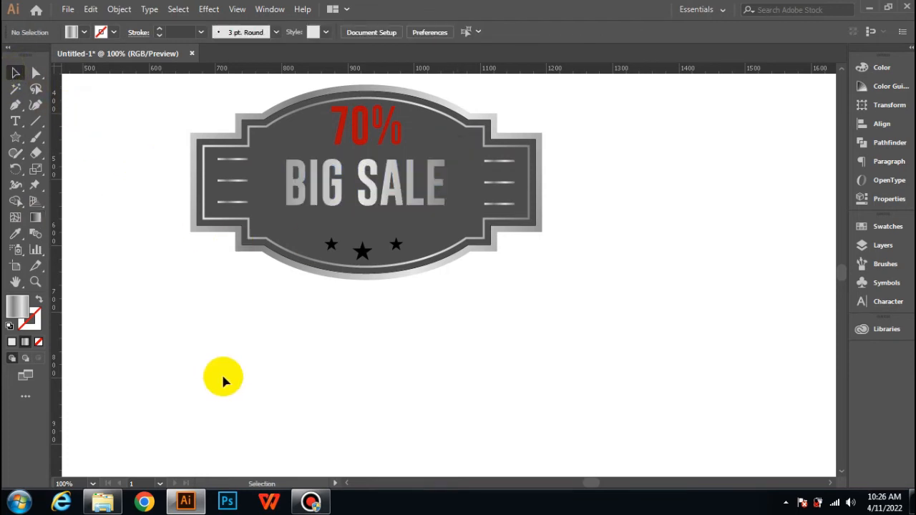
Fill the large central star with the silver gradient sampled from the "BIG SALE" lettering
{"action": "left_click", "coordinate": [359, 250]}
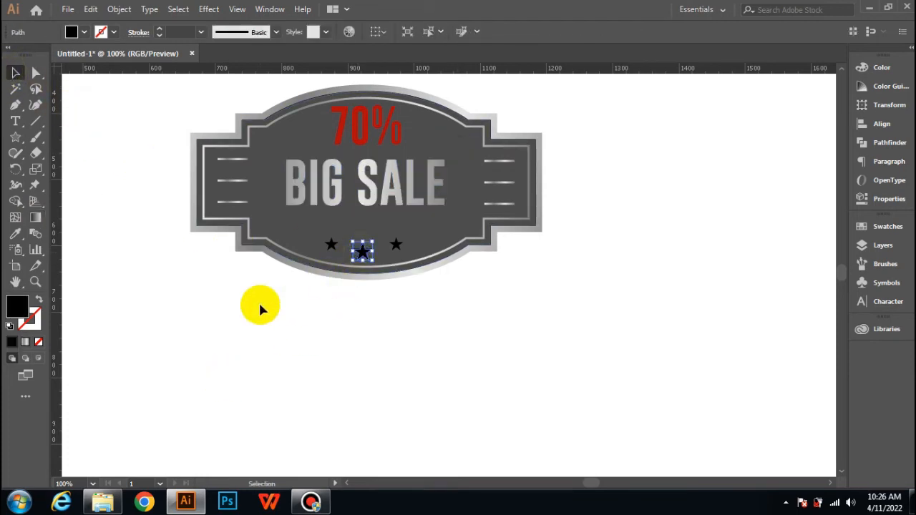
{"action": "left_click", "coordinate": [16, 233]}
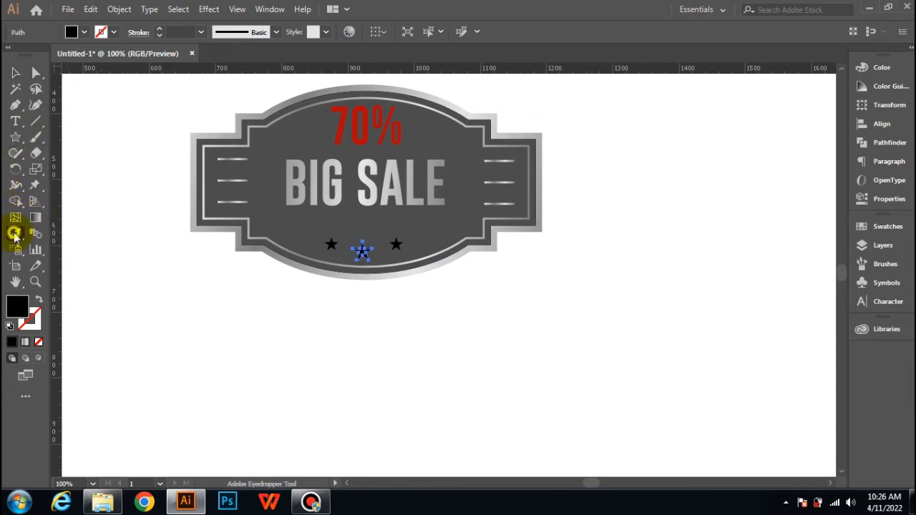
{"action": "left_click", "coordinate": [315, 188]}
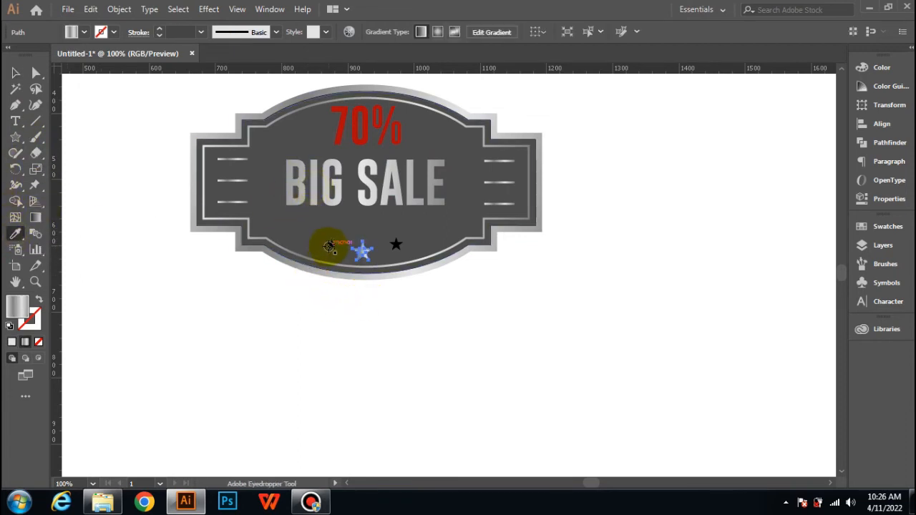
{"action": "key", "text": "v"}
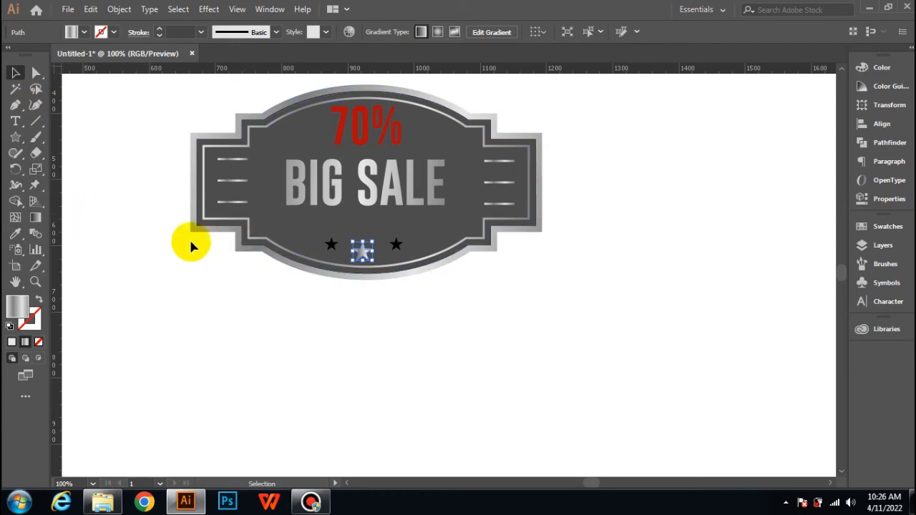
Fill the two smaller side stars with the silver gradient sampled from the "BIG SALE" lettering
{"action": "left_click", "coordinate": [328, 246]}
{"action": "left_click", "coordinate": [16, 233]}
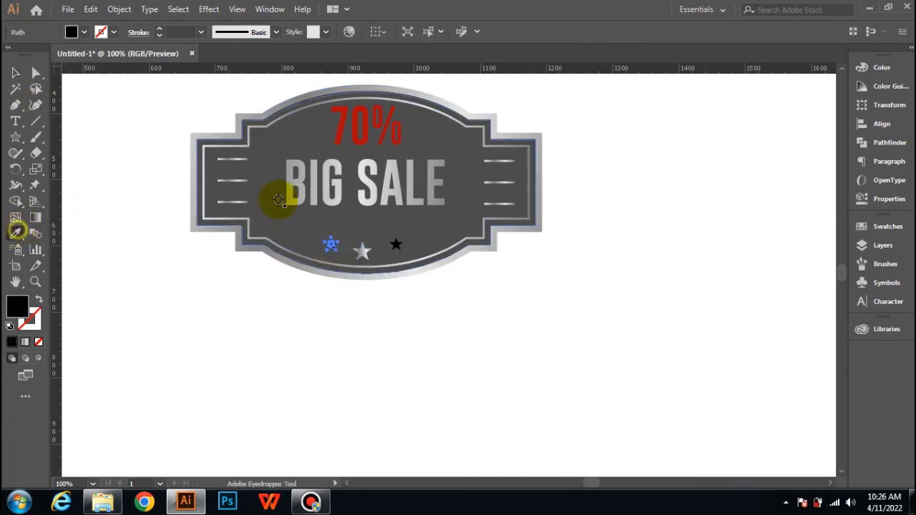
{"action": "left_click", "coordinate": [321, 192]}
{"action": "key", "text": "v"}
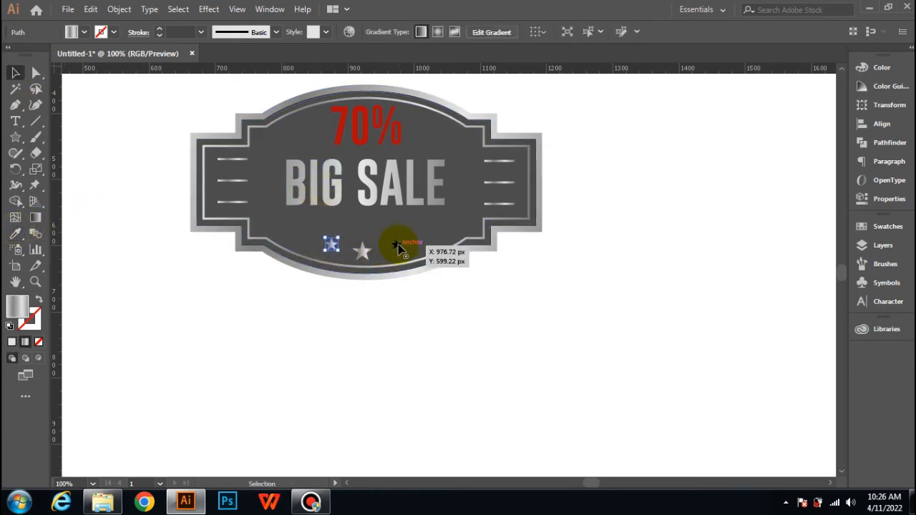
{"action": "left_click", "coordinate": [398, 247]}
{"action": "left_click", "coordinate": [15, 233]}
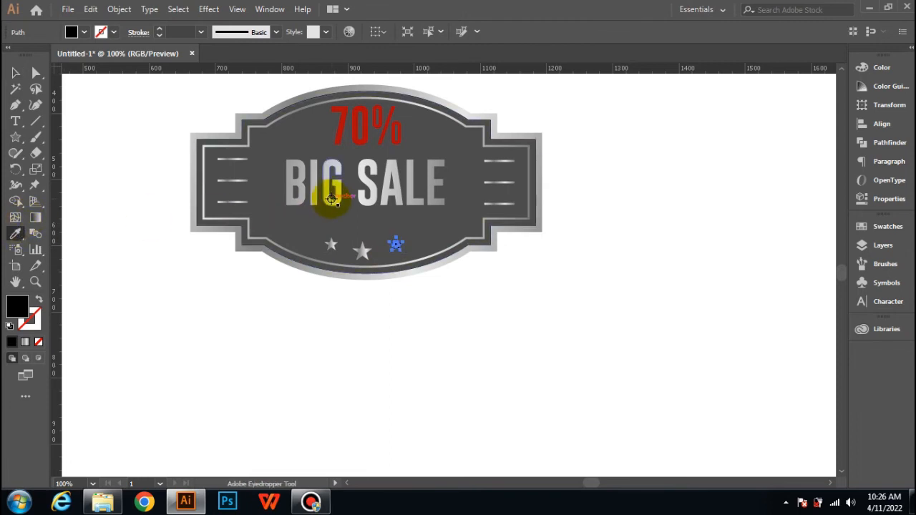
{"action": "left_click", "coordinate": [331, 198]}
{"action": "left_click", "coordinate": [16, 72]}
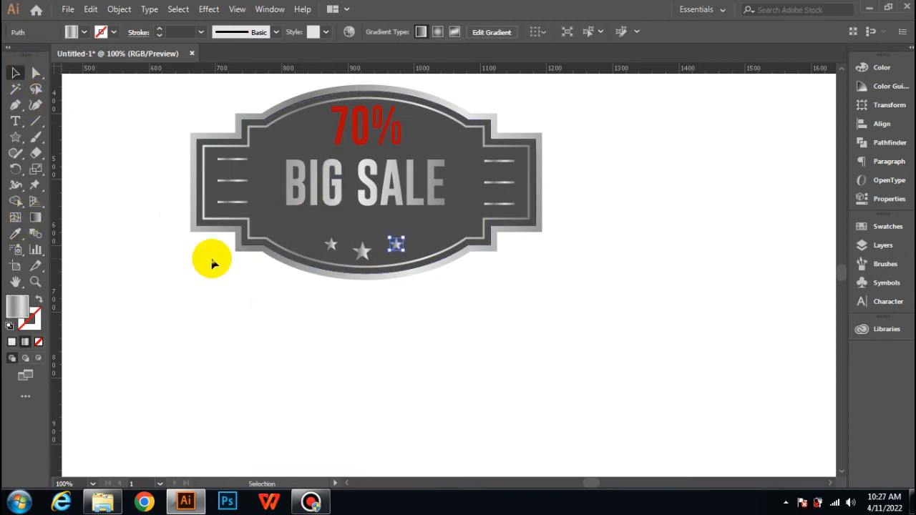
Redraw the silver gradient across the large central star with the Gradient tool, adjusting the spread of its highlights
{"action": "left_click", "coordinate": [212, 264]}
{"action": "scroll", "coordinate": [410, 374], "scroll_direction": "up", "scroll_amount": 1}
{"action": "scroll", "coordinate": [407, 366], "scroll_direction": "up", "scroll_amount": 6}
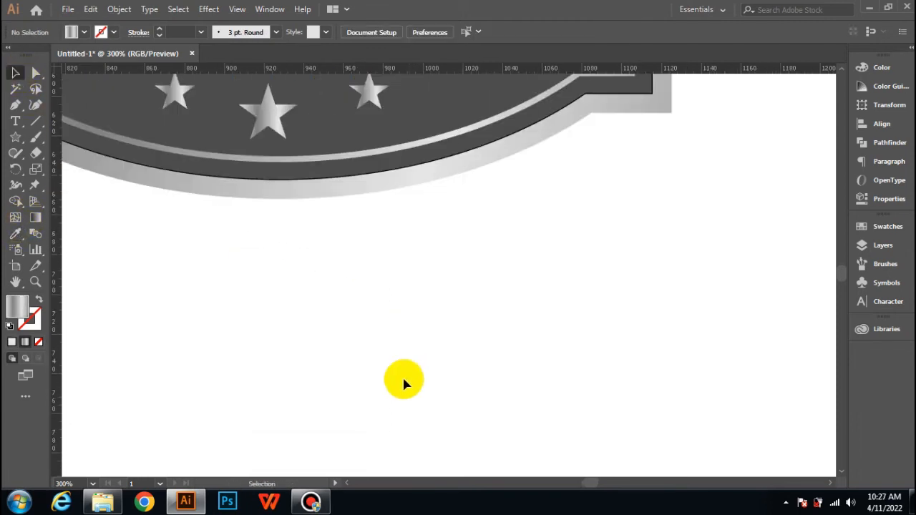
{"action": "left_click", "coordinate": [380, 210]}
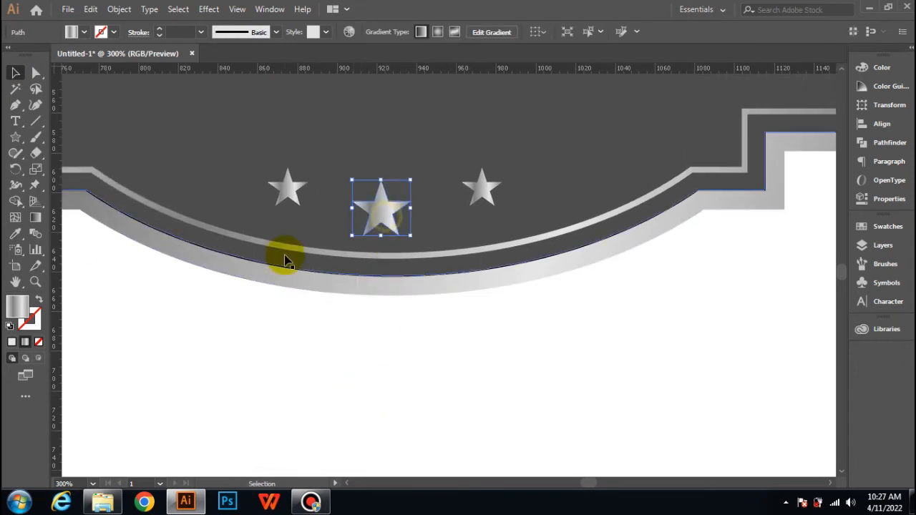
{"action": "left_click", "coordinate": [282, 291]}
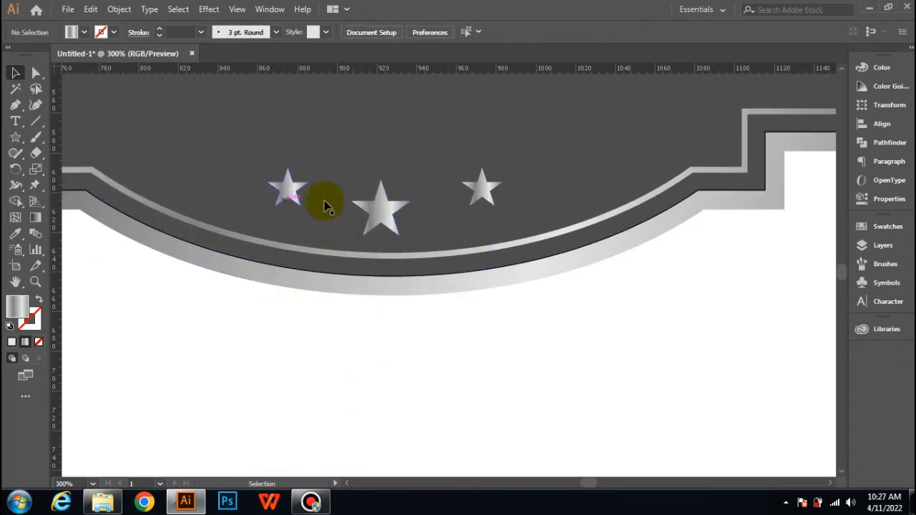
{"action": "left_click", "coordinate": [380, 207]}
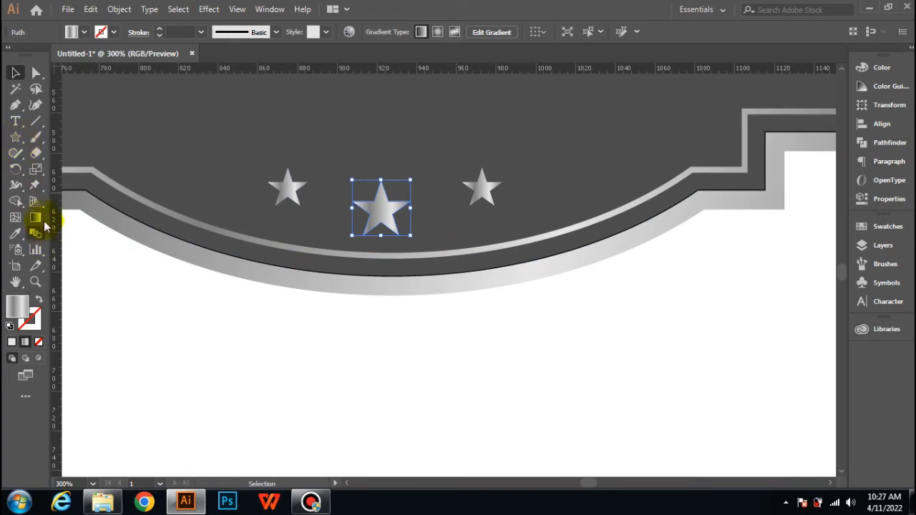
{"action": "left_click", "coordinate": [35, 218]}
{"action": "mouse_move", "coordinate": [330, 294]}
{"action": "left_mouse_down"}
{"action": "mouse_move", "coordinate": [405, 293]}
{"action": "mouse_move", "coordinate": [421, 282]}
{"action": "left_mouse_up"}
{"action": "left_click", "coordinate": [16, 72]}
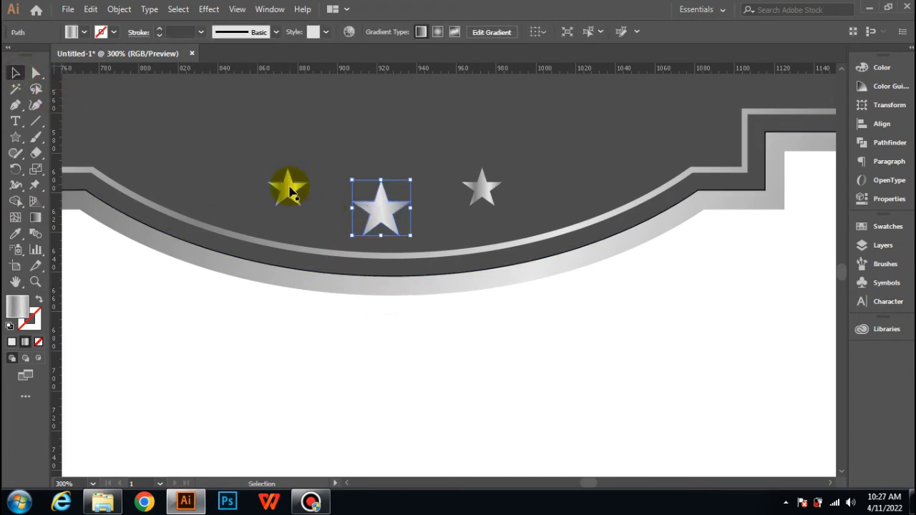
Redraw the silver gradient across the small star left of the central star with the Gradient tool
{"action": "left_click", "coordinate": [290, 191]}
{"action": "left_click", "coordinate": [36, 217]}
{"action": "mouse_move", "coordinate": [236, 301]}
{"action": "left_mouse_down"}
{"action": "mouse_move", "coordinate": [315, 295]}
{"action": "mouse_move", "coordinate": [282, 293]}
{"action": "mouse_move", "coordinate": [308, 287]}
{"action": "left_mouse_up"}
{"action": "left_click", "coordinate": [15, 73]}
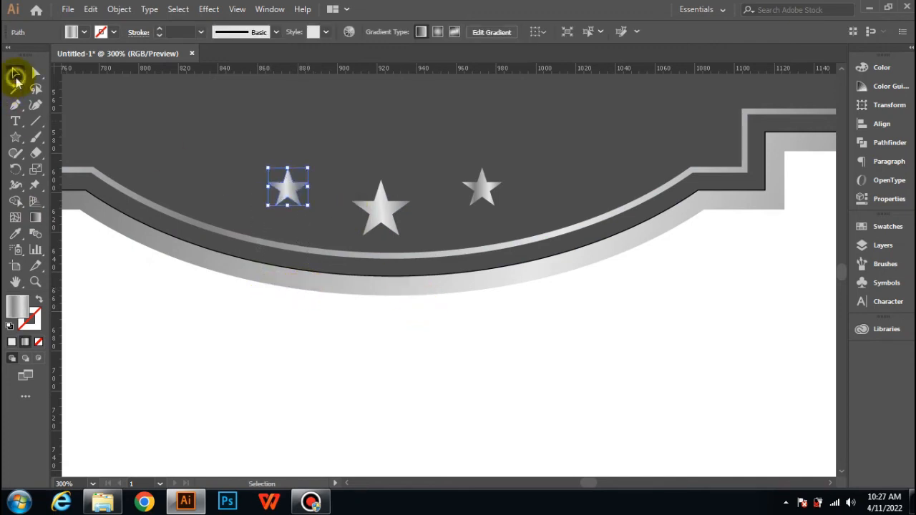
Redraw the silver gradient across the small star right of the central star with the Gradient tool and deselect it
{"action": "left_click", "coordinate": [484, 205]}
{"action": "left_click", "coordinate": [39, 220]}
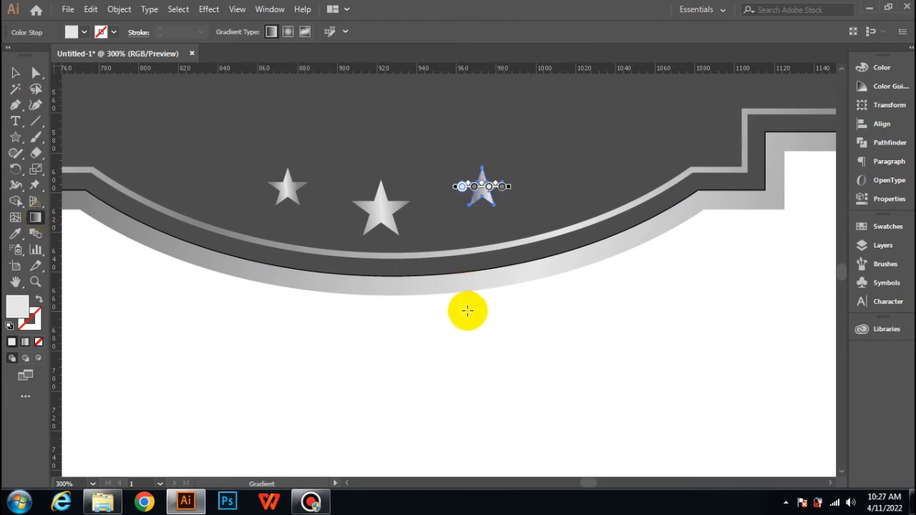
{"action": "mouse_move", "coordinate": [465, 308]}
{"action": "left_mouse_down"}
{"action": "mouse_move", "coordinate": [499, 305]}
{"action": "mouse_move", "coordinate": [468, 299]}
{"action": "mouse_move", "coordinate": [492, 294]}
{"action": "left_mouse_up"}
{"action": "key", "text": "ctrl+z"}
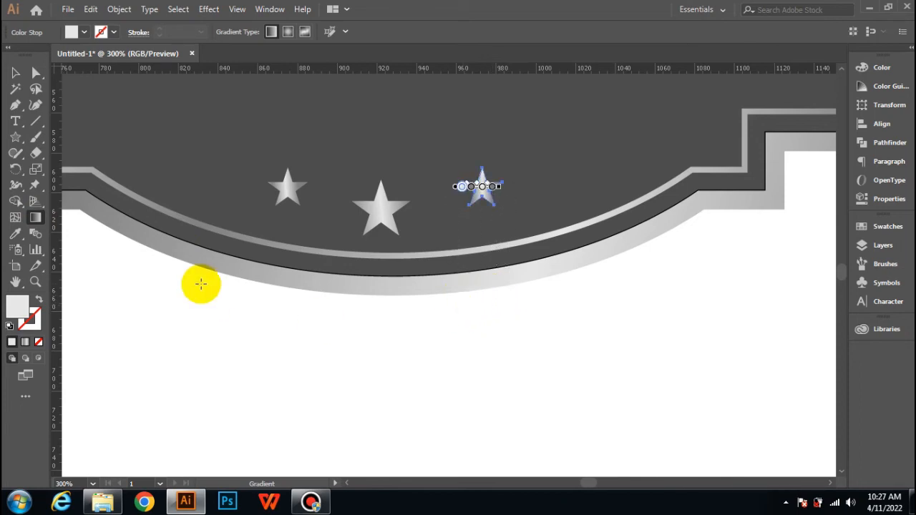
{"action": "left_click", "coordinate": [16, 73]}
{"action": "left_click", "coordinate": [158, 285]}
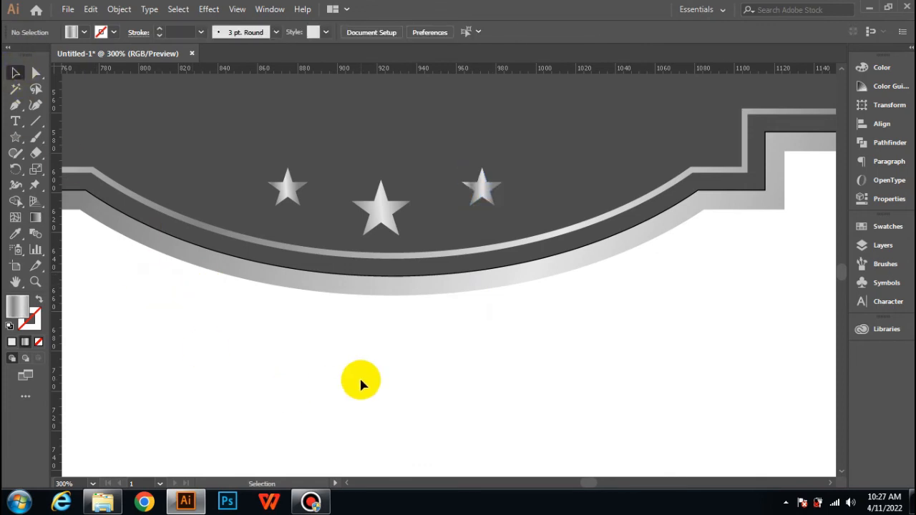
Delete the stray silver gradient shape lying above the artboard
{"action": "key", "text": "ctrl+1"}
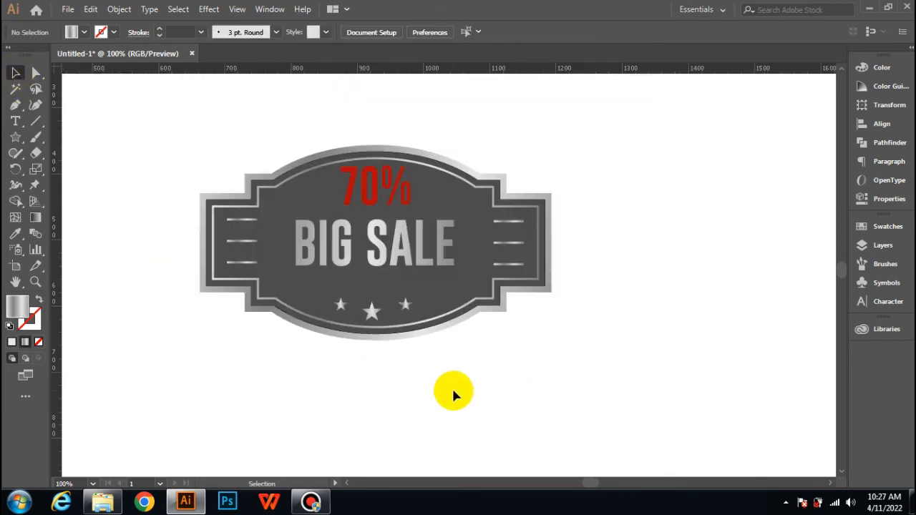
{"action": "key", "text": "ctrl+minus"}
{"action": "key", "text": "ctrl+minus"}
{"action": "key", "text": "ctrl+minus"}
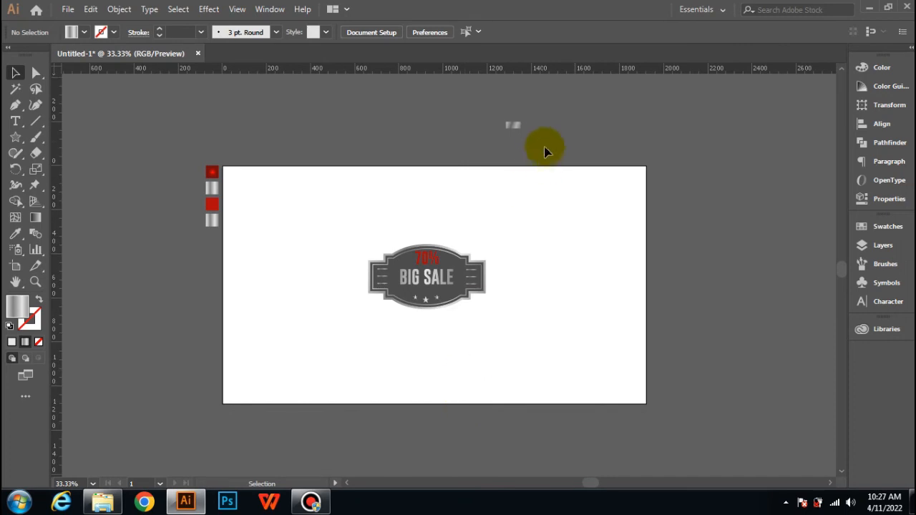
{"action": "left_click", "coordinate": [513, 126]}
{"action": "left_click", "coordinate": [520, 131]}
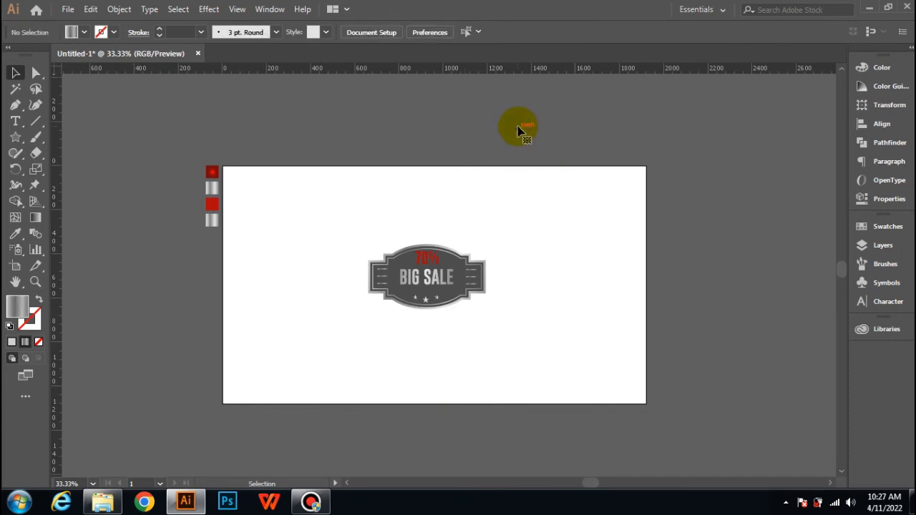
Draw a rectangle covering the whole artboard and send it to the back behind the badge
{"action": "left_click_drag", "start_coordinate": [16, 137], "coordinate": [53, 137]}
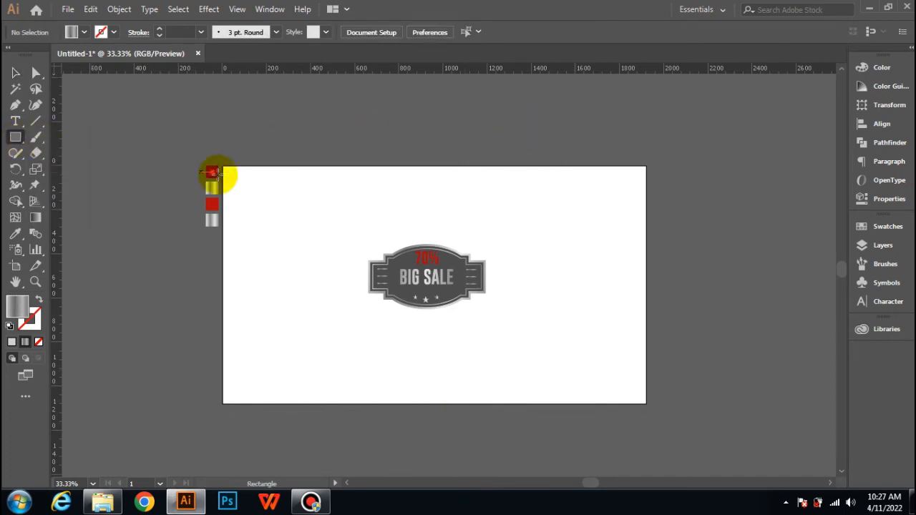
{"action": "left_click_drag", "start_coordinate": [223, 167], "coordinate": [645, 402]}
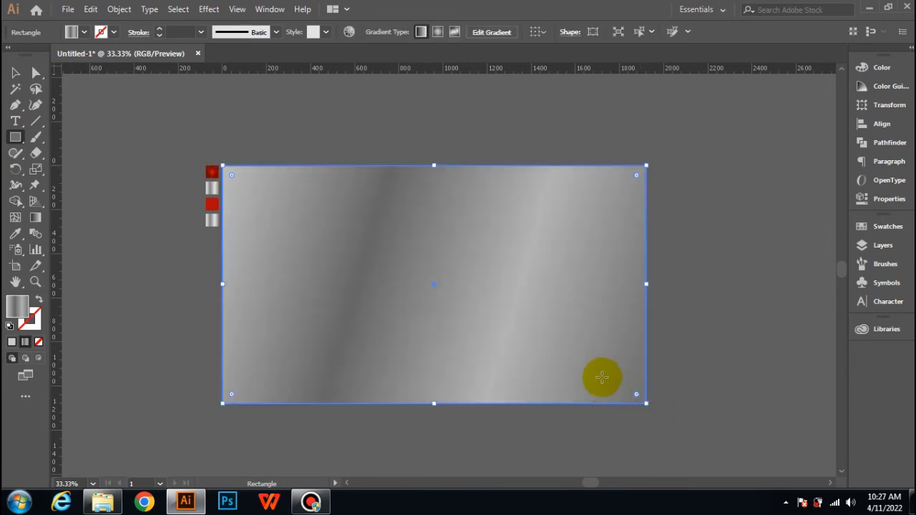
{"action": "left_click", "coordinate": [16, 72]}
{"action": "right_click", "coordinate": [580, 241]}
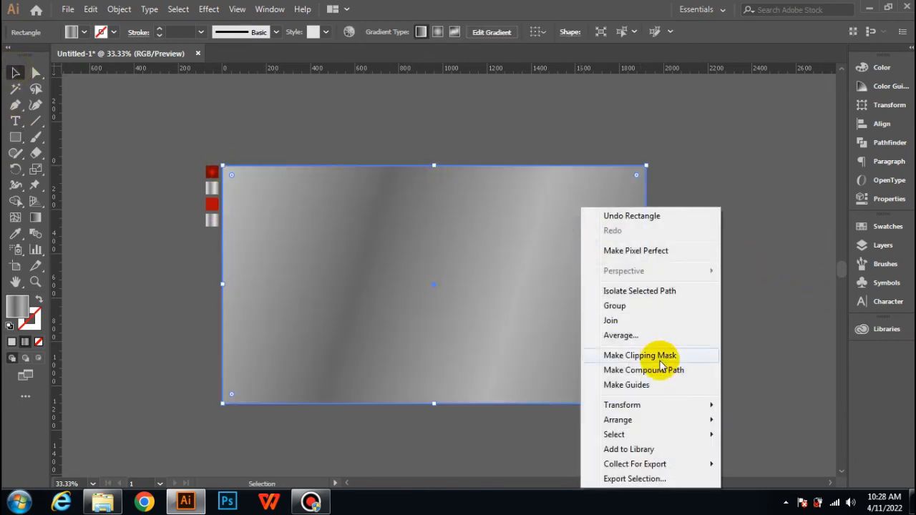
{"action": "mouse_move", "coordinate": [670, 419]}
{"action": "left_click", "coordinate": [755, 463]}
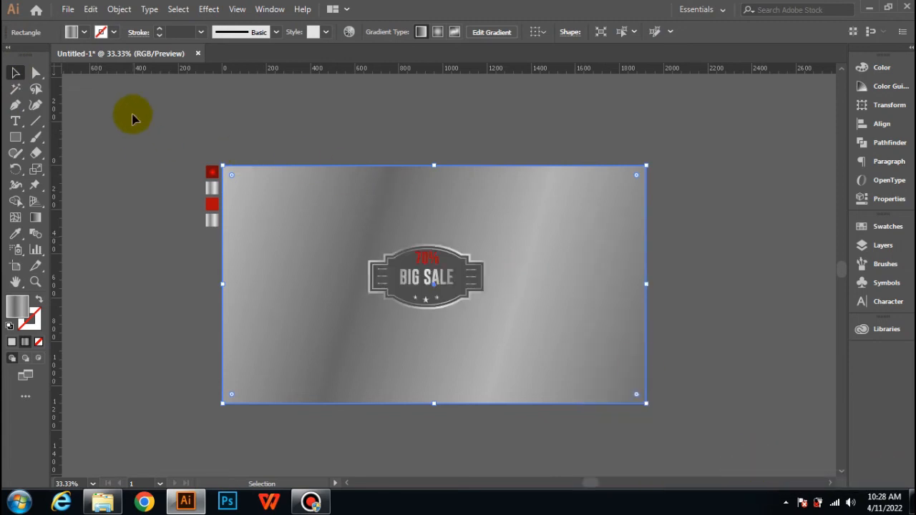
Fill the background rectangle with the red radial gradient sampled from the uppermost swatch square and deselect it
{"action": "left_click", "coordinate": [15, 233]}
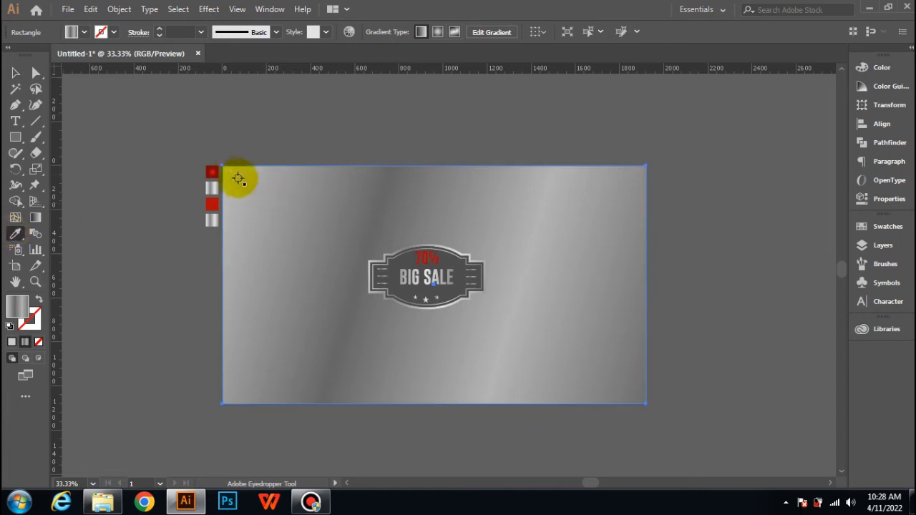
{"action": "left_click", "coordinate": [212, 172]}
{"action": "left_click", "coordinate": [16, 72]}
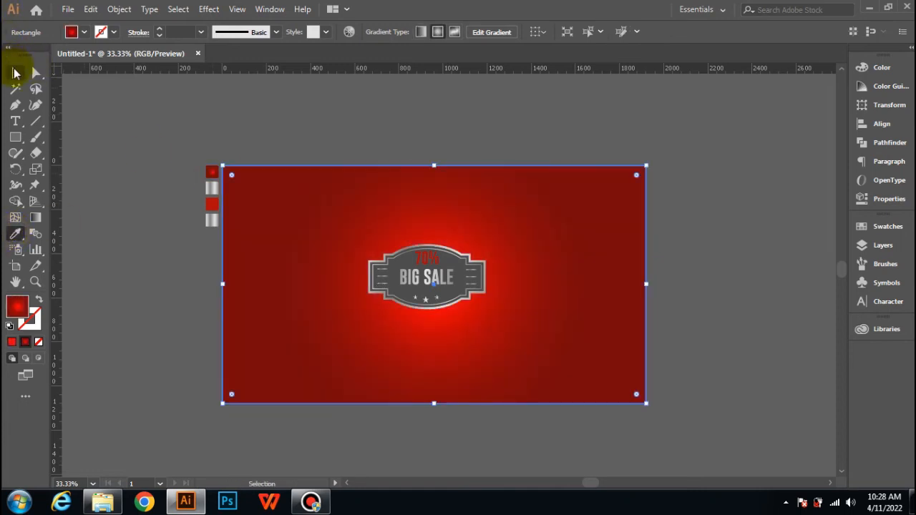
{"action": "left_click", "coordinate": [303, 112]}
Lock the red gradient background rectangle
{"action": "scroll", "coordinate": [597, 233], "scroll_direction": "up", "scroll_amount": 2, "text": "alt"}
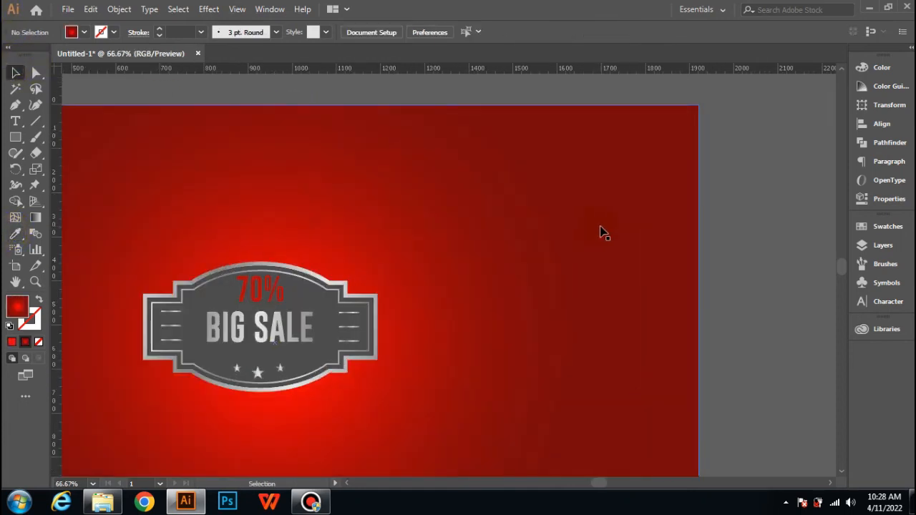
{"action": "scroll", "coordinate": [604, 236], "scroll_direction": "right", "scroll_amount": 2}
{"action": "scroll", "coordinate": [574, 254], "scroll_direction": "left", "scroll_amount": 4}
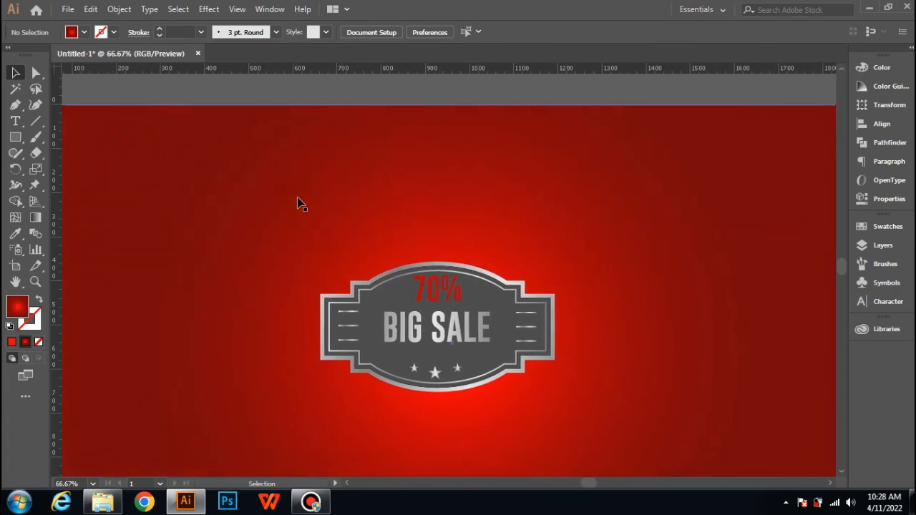
{"action": "left_click", "coordinate": [295, 168]}
{"action": "left_click", "coordinate": [119, 9]}
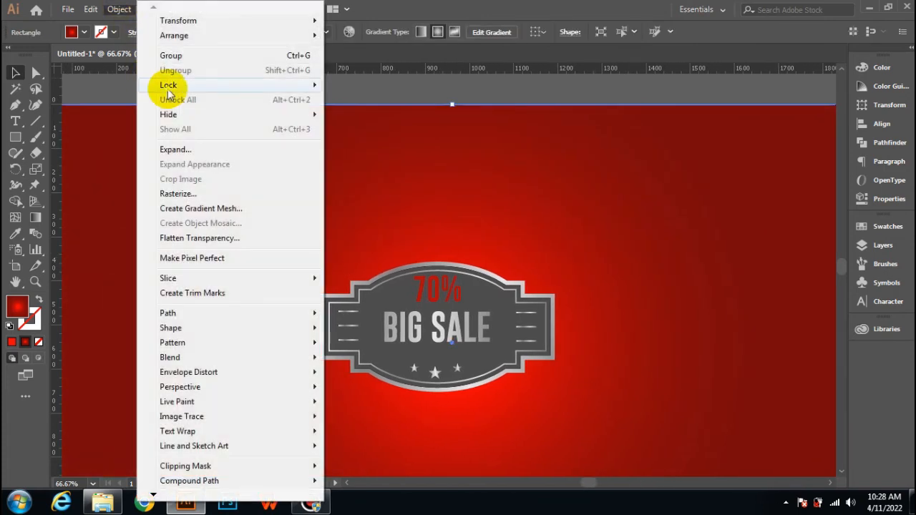
{"action": "mouse_move", "coordinate": [163, 83]}
{"action": "left_click", "coordinate": [349, 84]}
Group all the badge elements and move the badge to the centre of the red background
{"action": "scroll", "coordinate": [397, 172], "scroll_direction": "down", "scroll_amount": 3}
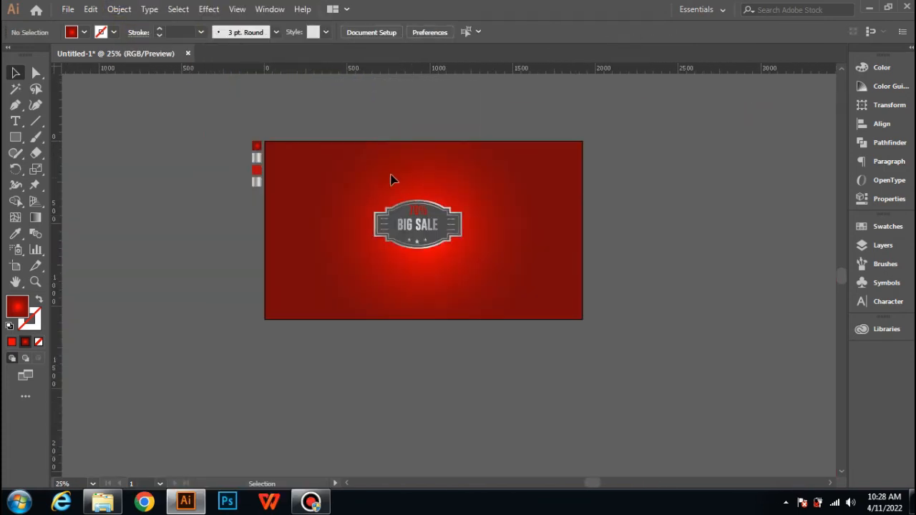
{"action": "left_click_drag", "start_coordinate": [486, 279], "coordinate": [485, 278]}
{"action": "right_click", "coordinate": [460, 221]}
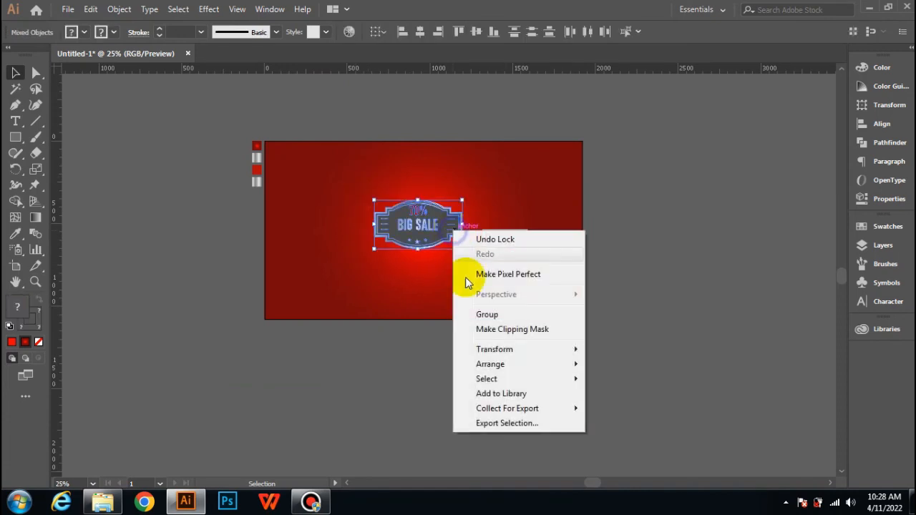
{"action": "left_click", "coordinate": [482, 311]}
{"action": "left_click_drag", "start_coordinate": [437, 226], "coordinate": [452, 246]}
{"action": "left_click", "coordinate": [523, 286]}
Nudge the grouped badge slightly upward to refine its centring on the background and deselect it
{"action": "scroll", "coordinate": [522, 287], "scroll_direction": "up", "scroll_amount": 1}
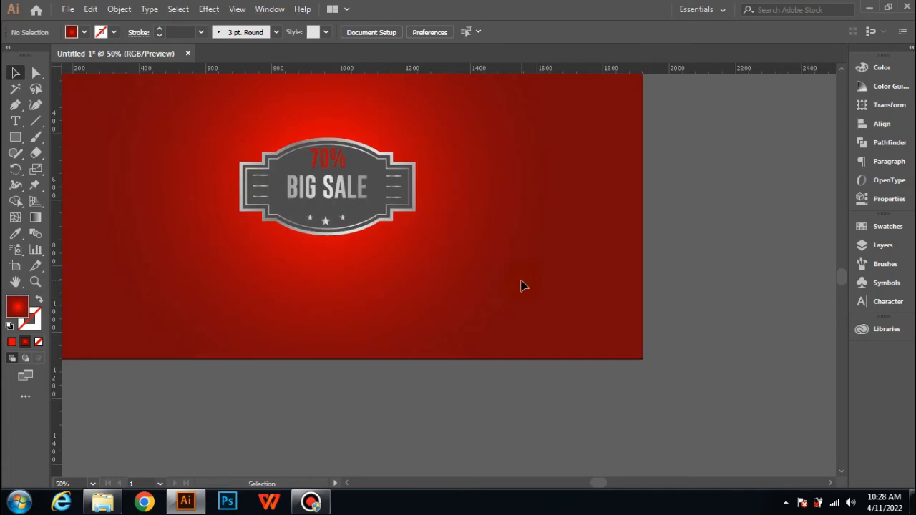
{"action": "scroll", "coordinate": [523, 286], "scroll_direction": "down", "scroll_amount": 1}
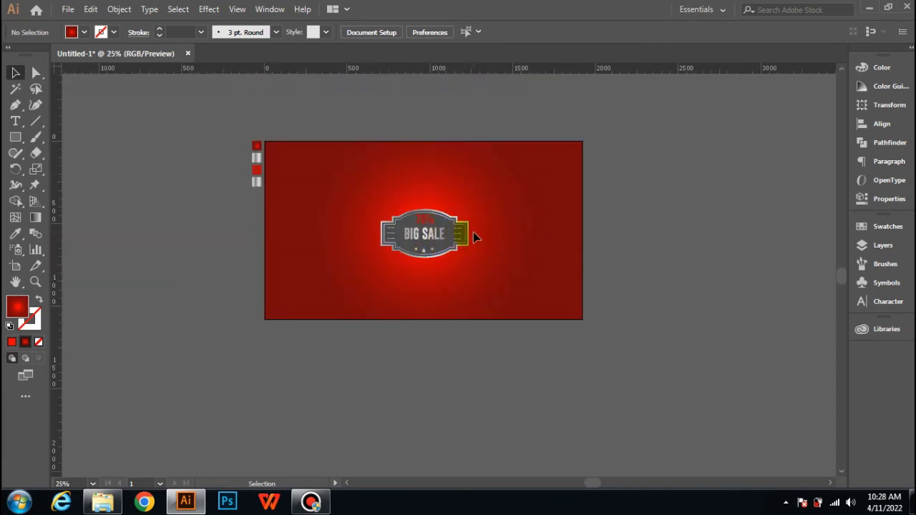
{"action": "left_click_drag", "start_coordinate": [448, 231], "coordinate": [448, 233]}
{"action": "left_click", "coordinate": [507, 184]}
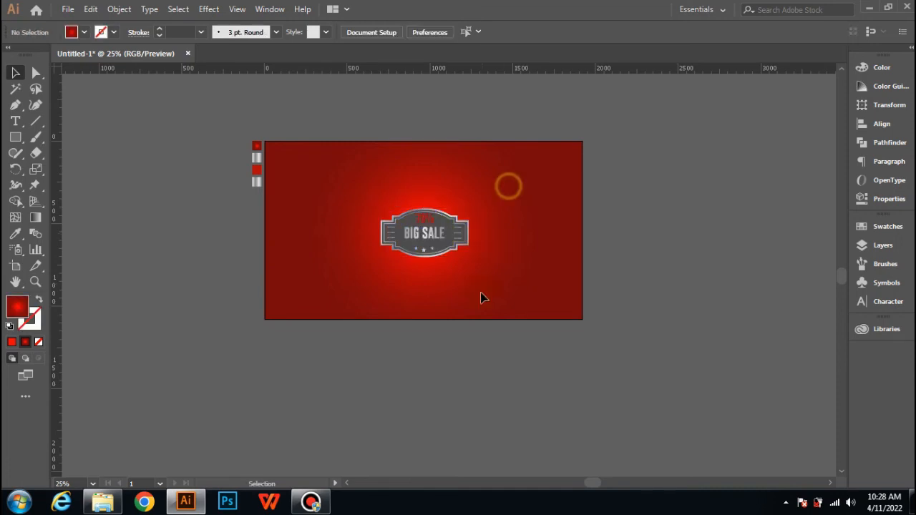
Enlarge the grouped badge proportionally about its centre to about 650 px wide and deselect it
{"action": "scroll", "coordinate": [479, 299], "scroll_direction": "up", "scroll_amount": 2}
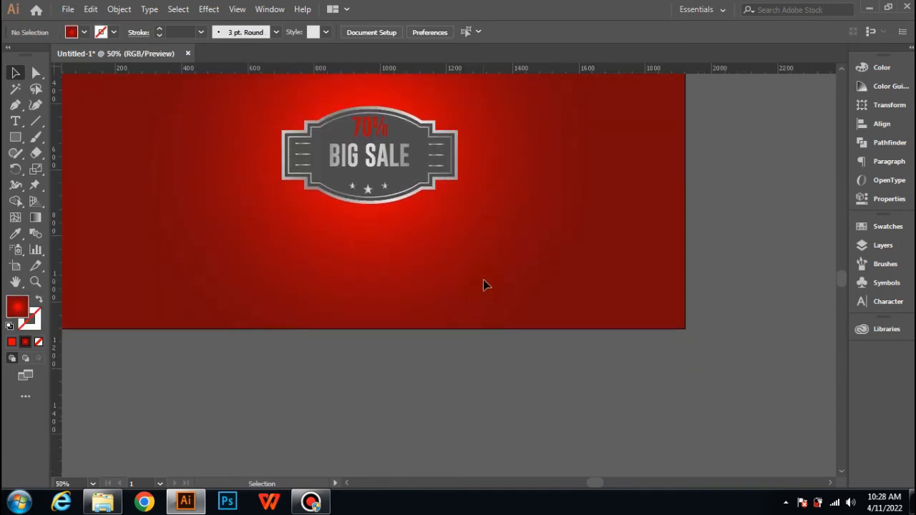
{"action": "scroll", "coordinate": [483, 286], "scroll_direction": "up", "scroll_amount": 1}
{"action": "scroll", "coordinate": [426, 257], "scroll_direction": "down", "scroll_amount": 2}
{"action": "left_click_drag", "start_coordinate": [295, 170], "coordinate": [451, 257]}
{"action": "left_click", "coordinate": [481, 256]}
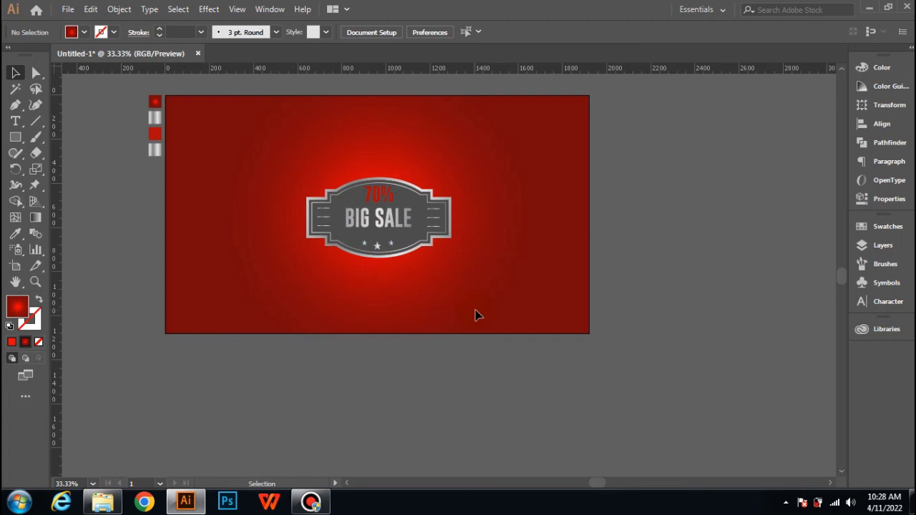
Select the four swatch squares beside the artboard and move them well away to the left of it
{"action": "key", "text": "ctrl+1"}
{"action": "scroll", "coordinate": [398, 310], "scroll_direction": "up", "scroll_amount": 5}
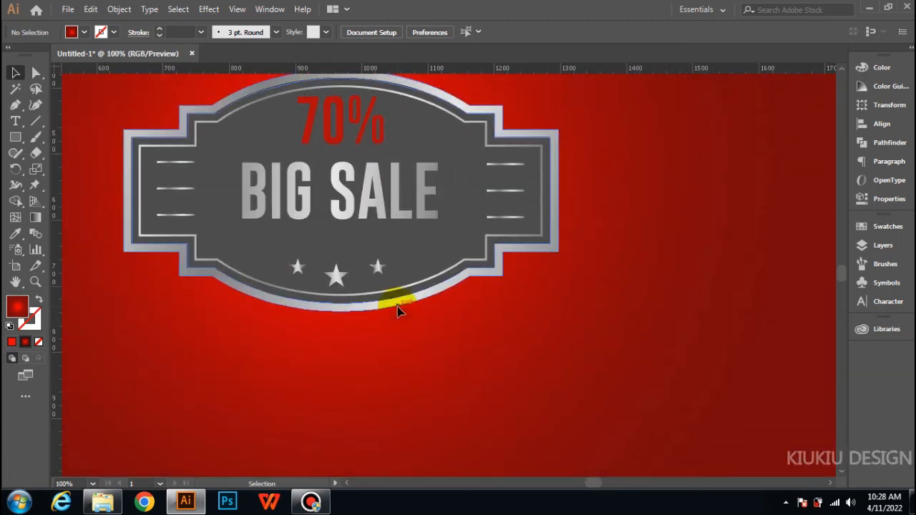
{"action": "scroll", "coordinate": [400, 313], "scroll_direction": "left", "scroll_amount": 1}
{"action": "scroll", "coordinate": [398, 310], "scroll_direction": "left", "scroll_amount": 1}
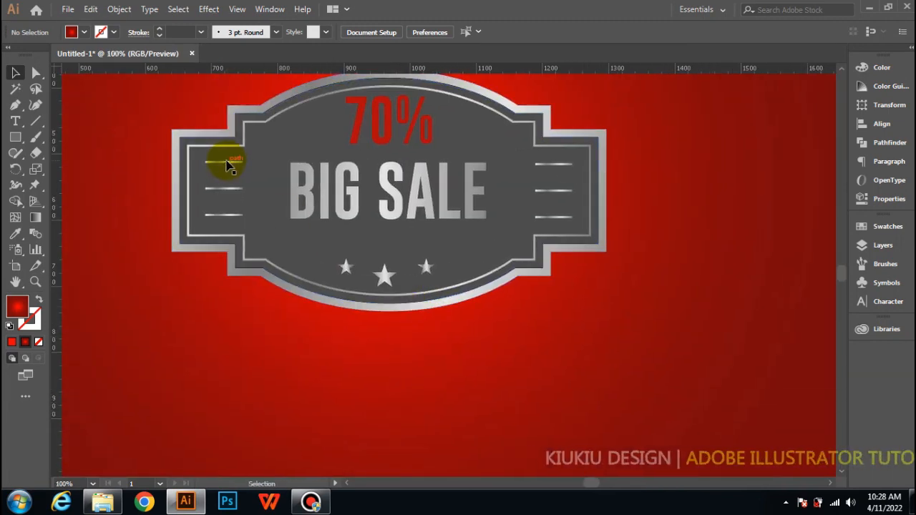
{"action": "scroll", "coordinate": [329, 319], "scroll_direction": "down", "scroll_amount": 4}
{"action": "scroll", "coordinate": [455, 302], "scroll_direction": "left", "scroll_amount": 3}
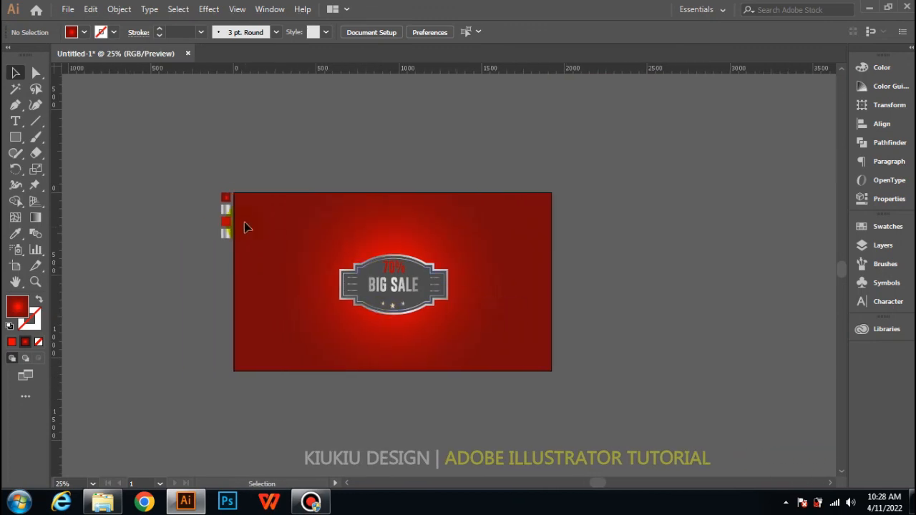
{"action": "left_click", "coordinate": [226, 212]}
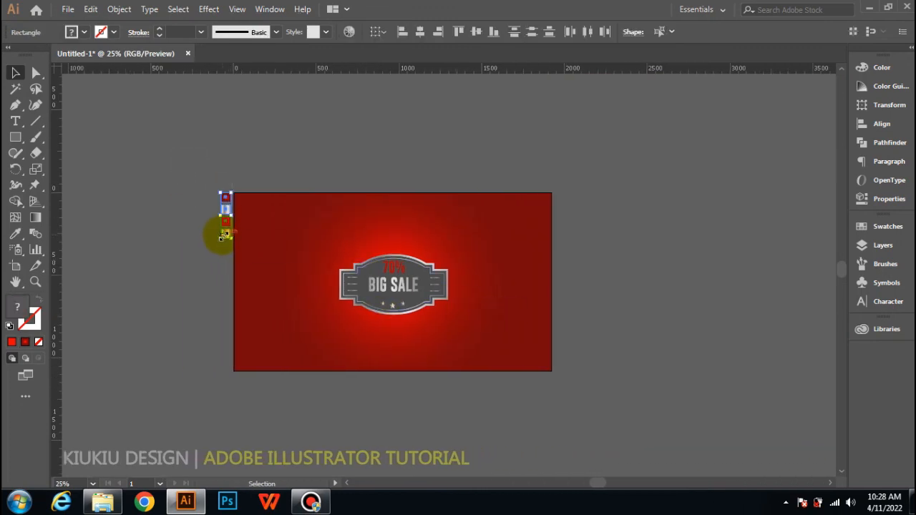
{"action": "left_click_drag", "start_coordinate": [224, 238], "coordinate": [79, 247]}
{"action": "left_click", "coordinate": [180, 231]}
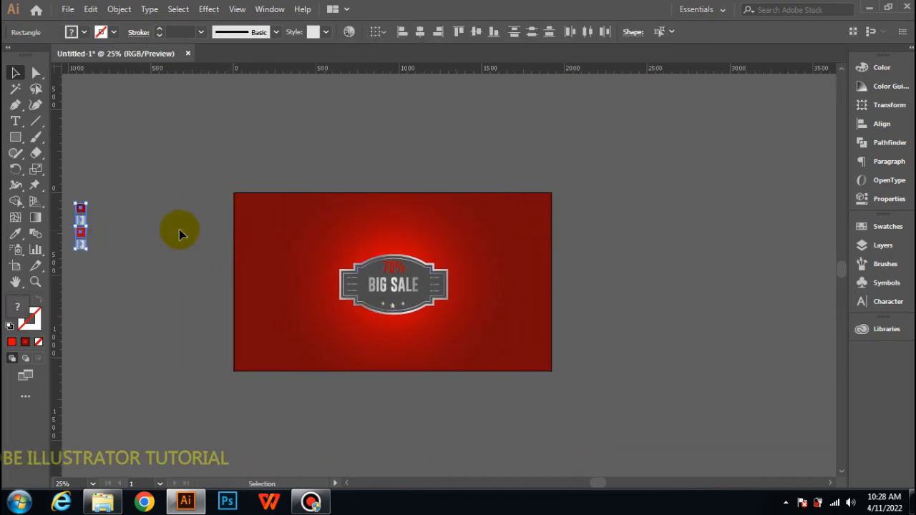
{"action": "scroll", "coordinate": [320, 284], "scroll_direction": "up", "scroll_amount": 2}
{"action": "scroll", "coordinate": [320, 284], "scroll_direction": "down", "scroll_amount": 1}
{"action": "scroll", "coordinate": [319, 284], "scroll_direction": "left", "scroll_amount": 1}
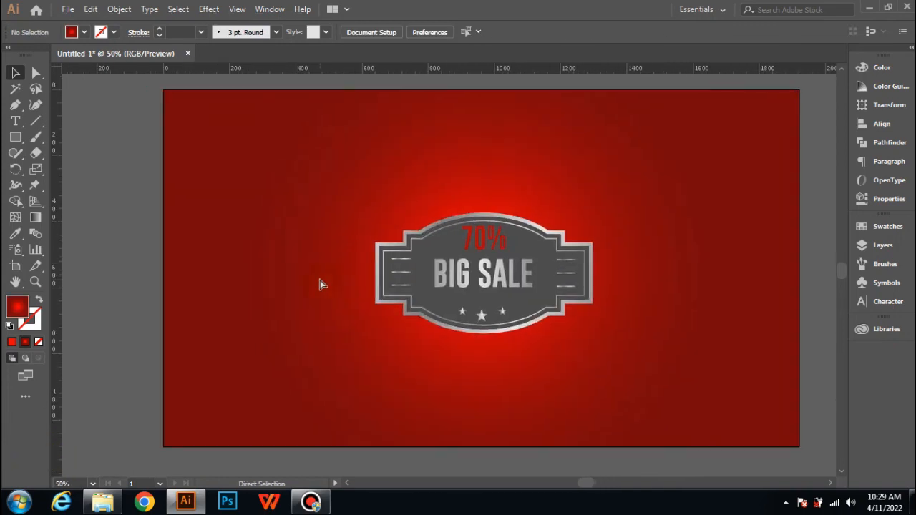
{"action": "scroll", "coordinate": [320, 284], "scroll_direction": "right", "scroll_amount": 2}
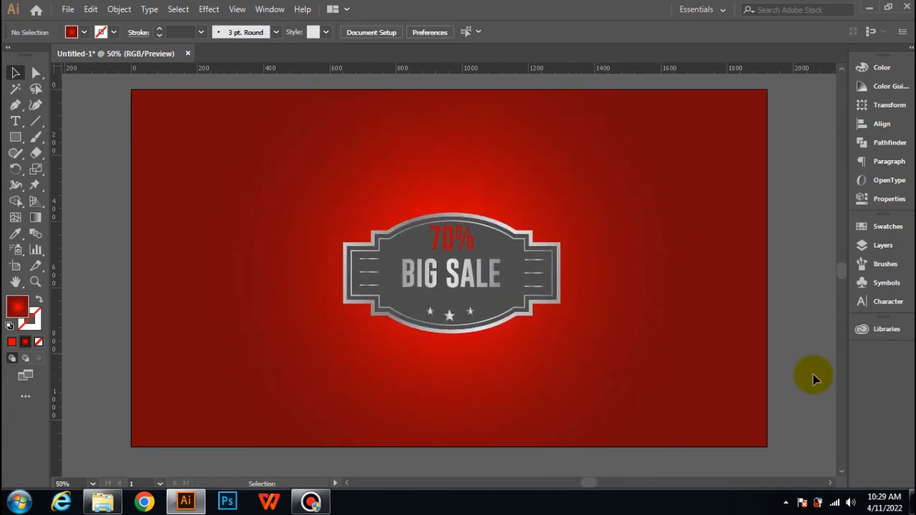